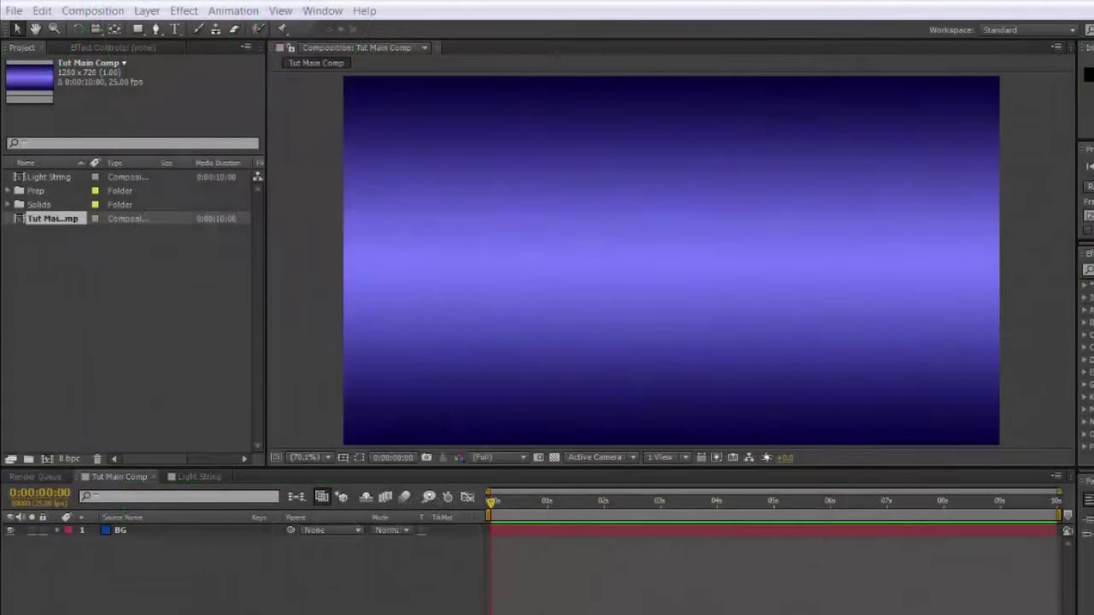
- Bring up the empty black Light String composition from its Timeline tab
{"action": "left_click", "coordinate": [204, 480]}
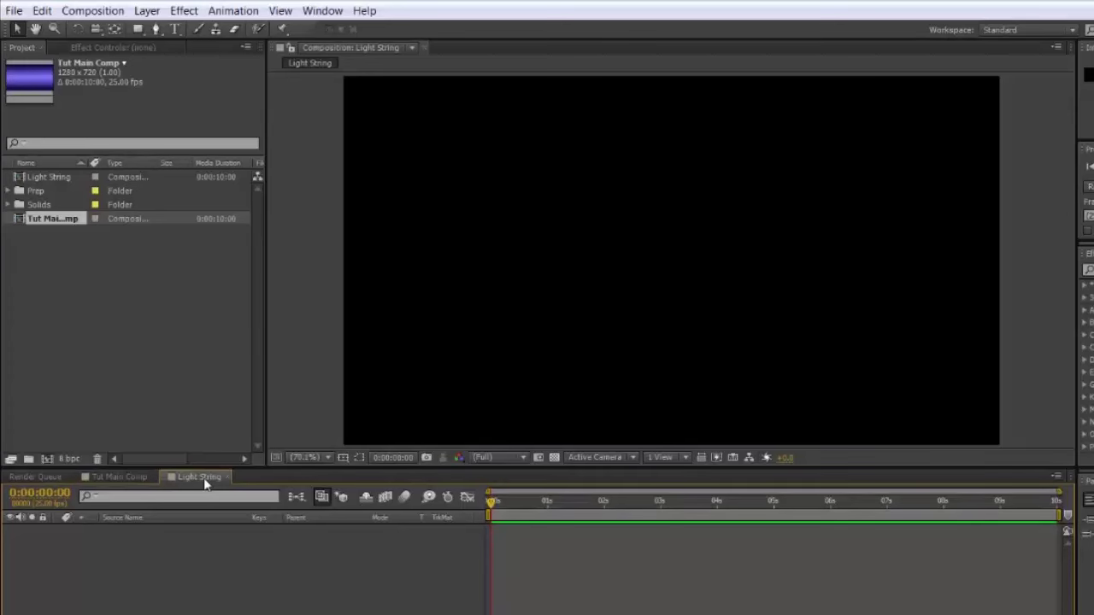
- Add a new adjustment layer and drag Stylize > Glow onto it twice
{"action": "right_click", "coordinate": [245, 555]}
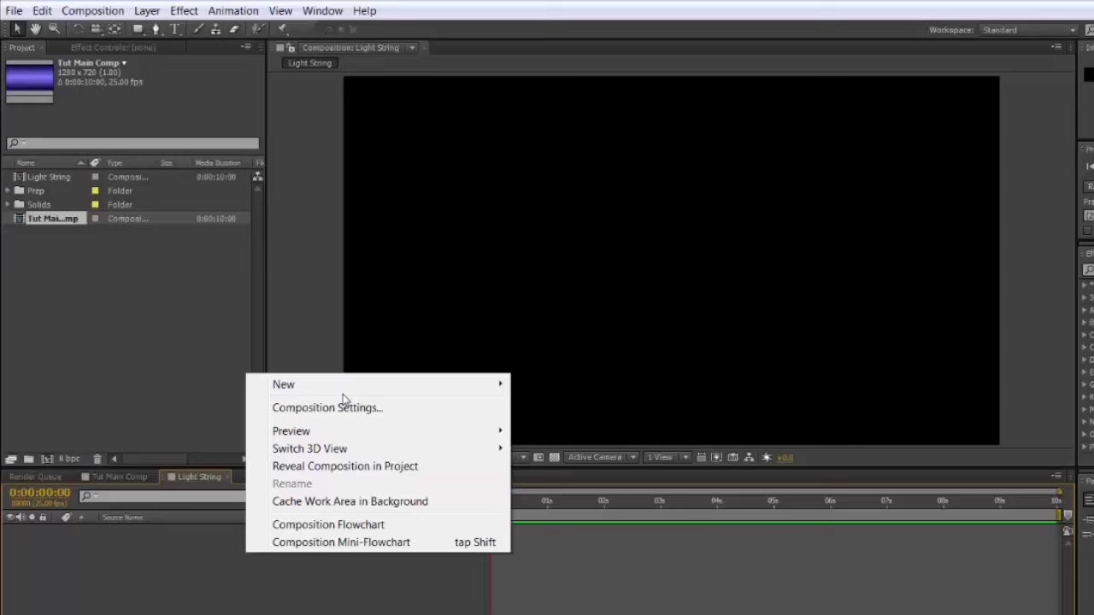
{"action": "mouse_move", "coordinate": [384, 384]}
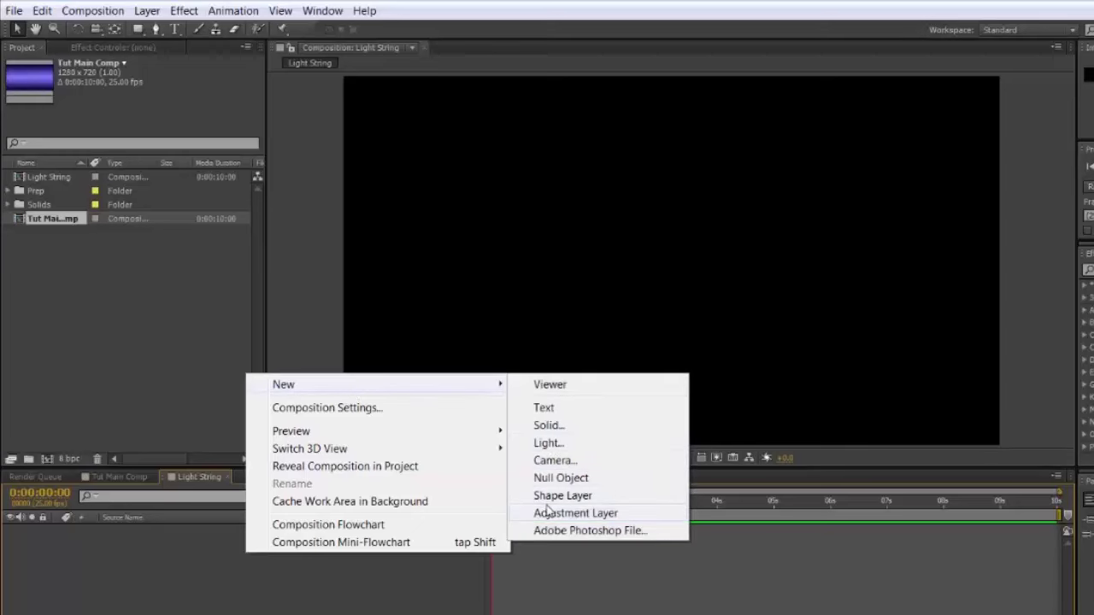
{"action": "left_click", "coordinate": [557, 516]}
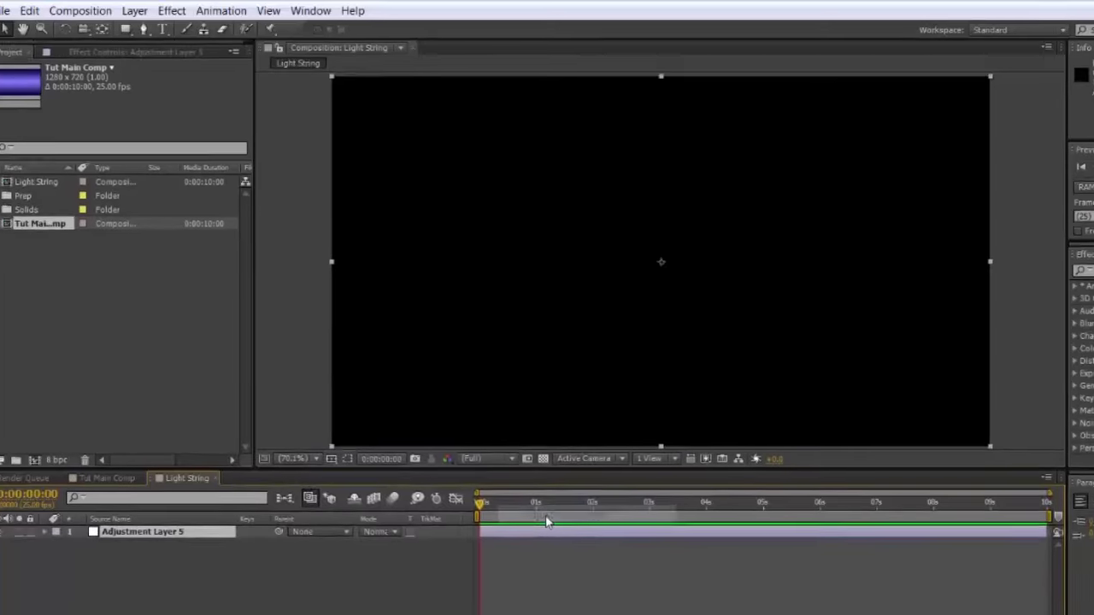
{"action": "left_click", "coordinate": [984, 282]}
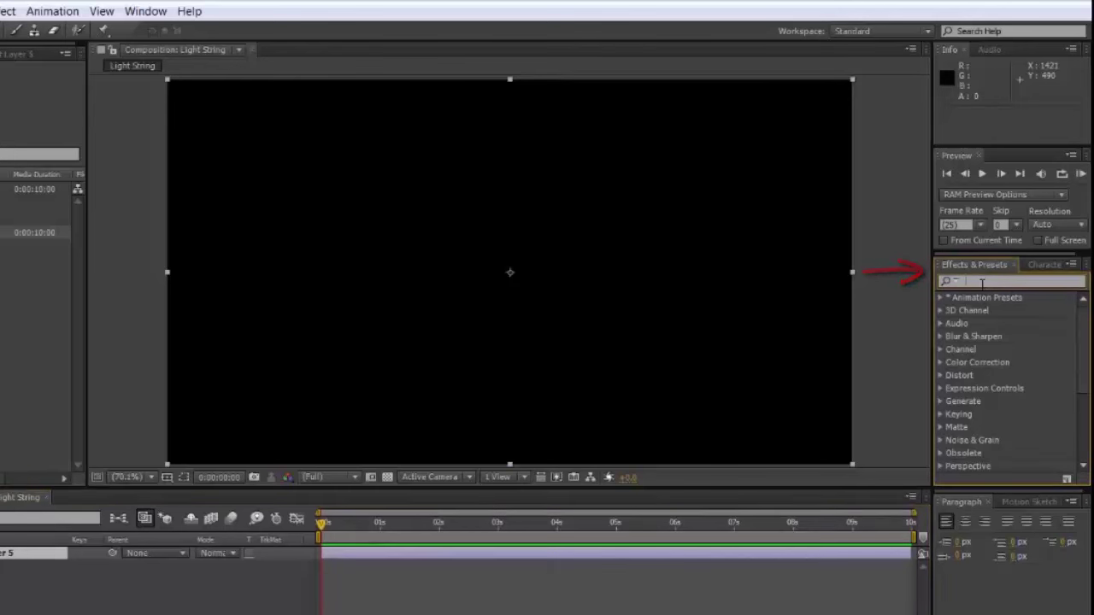
{"action": "type", "text": "glo"}
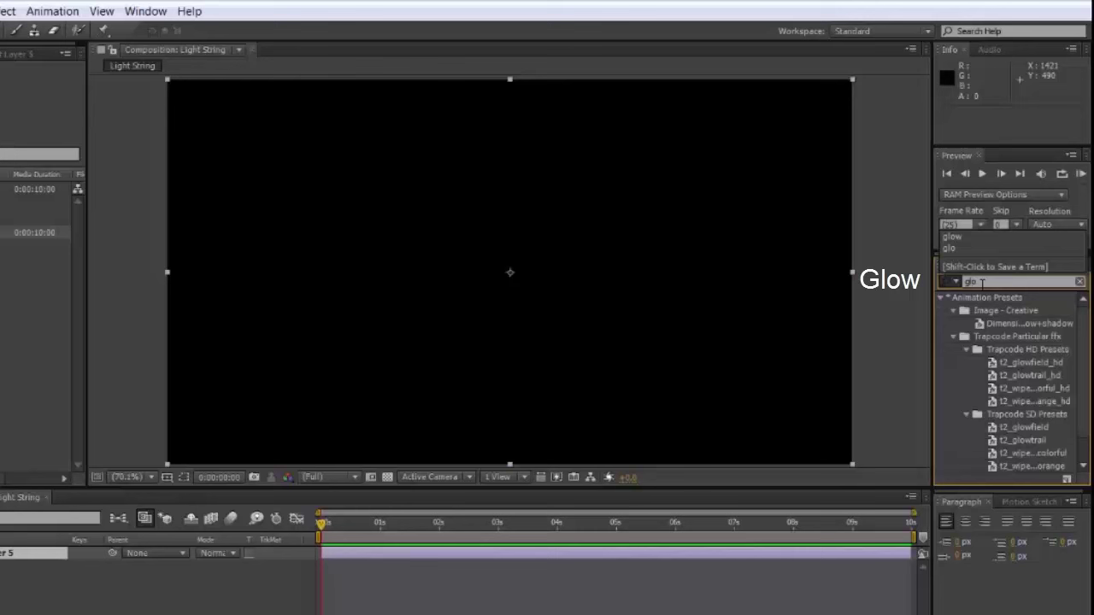
{"action": "type", "text": "w"}
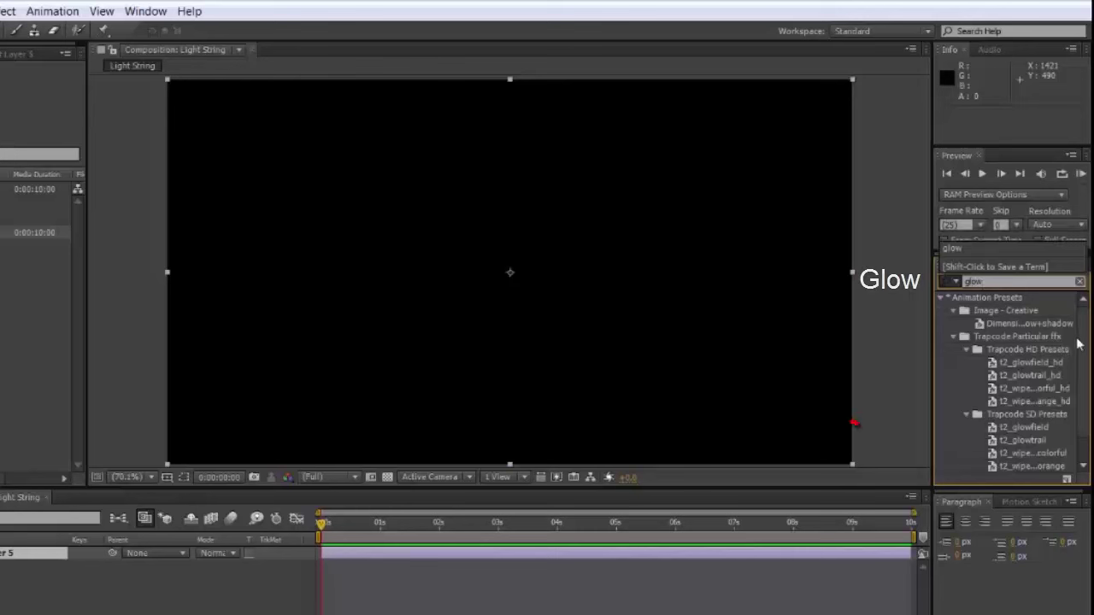
{"action": "left_click_drag", "start_coordinate": [1082, 361], "coordinate": [1082, 385]}
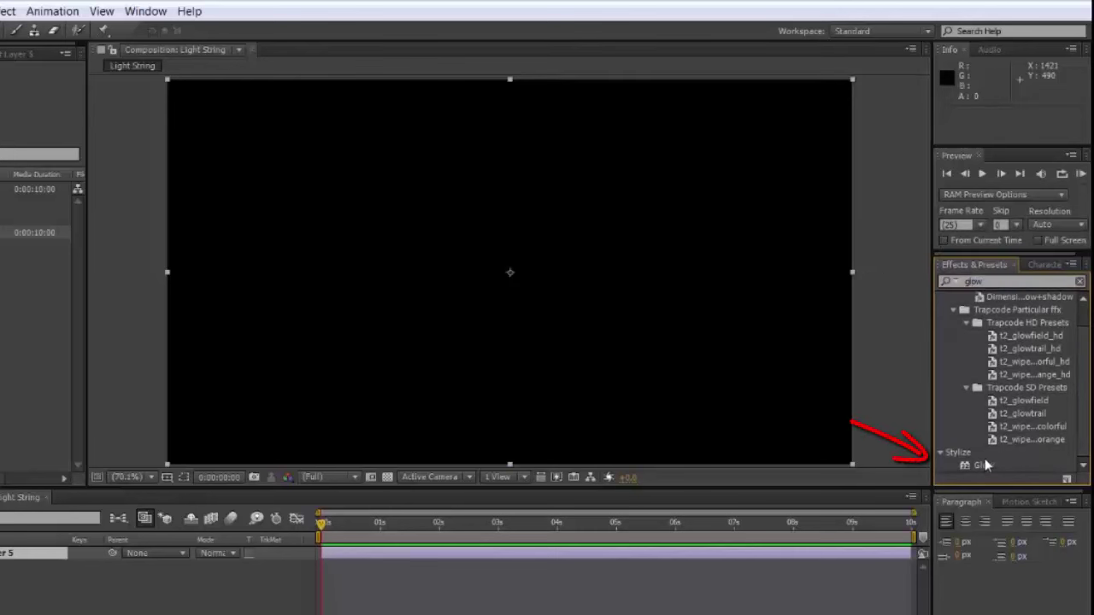
{"action": "mouse_move", "coordinate": [984, 464]}
{"action": "left_mouse_down"}
{"action": "mouse_move", "coordinate": [868, 529]}
{"action": "mouse_move", "coordinate": [859, 553]}
{"action": "left_mouse_up"}
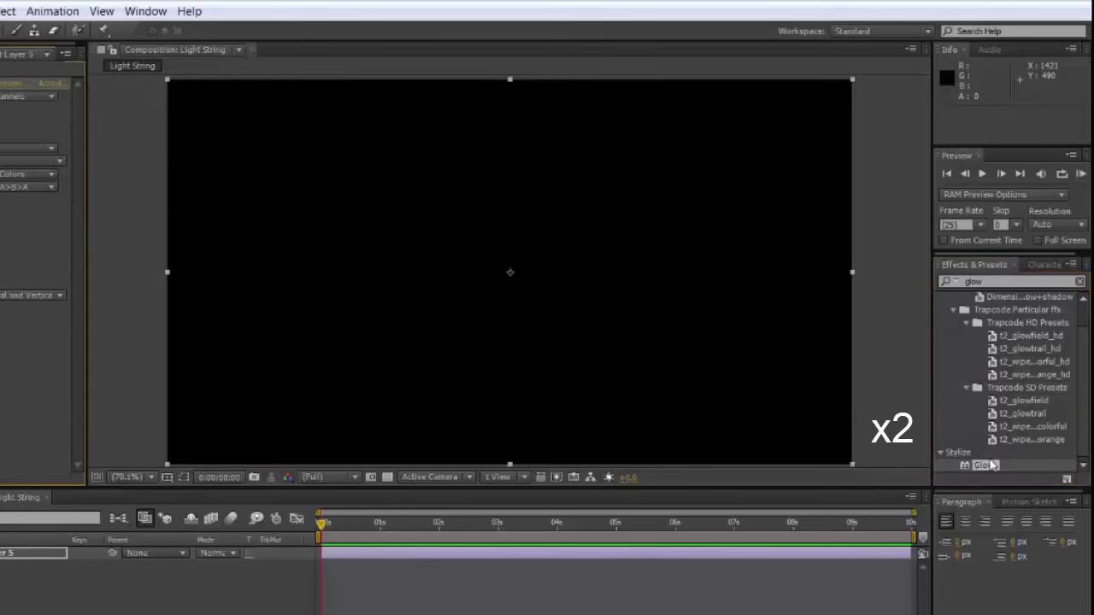
{"action": "left_click_drag", "start_coordinate": [987, 464], "coordinate": [839, 556]}
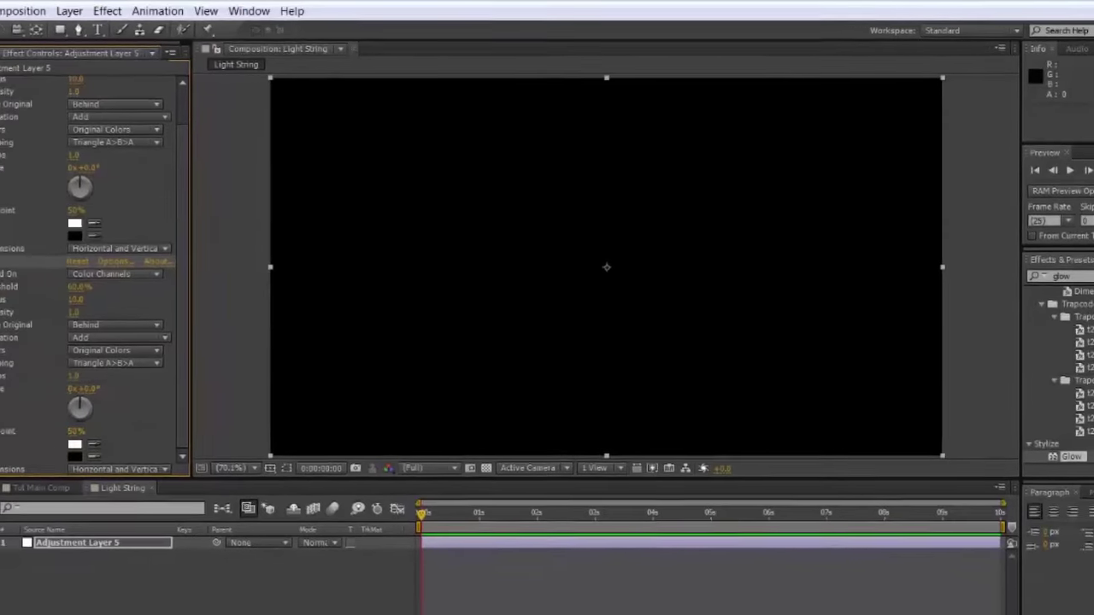
- Create a solid named 'Lights' and start the Pen-tool wire mask near its upper left
{"action": "right_click", "coordinate": [407, 612]}
{"action": "mouse_move", "coordinate": [442, 436]}
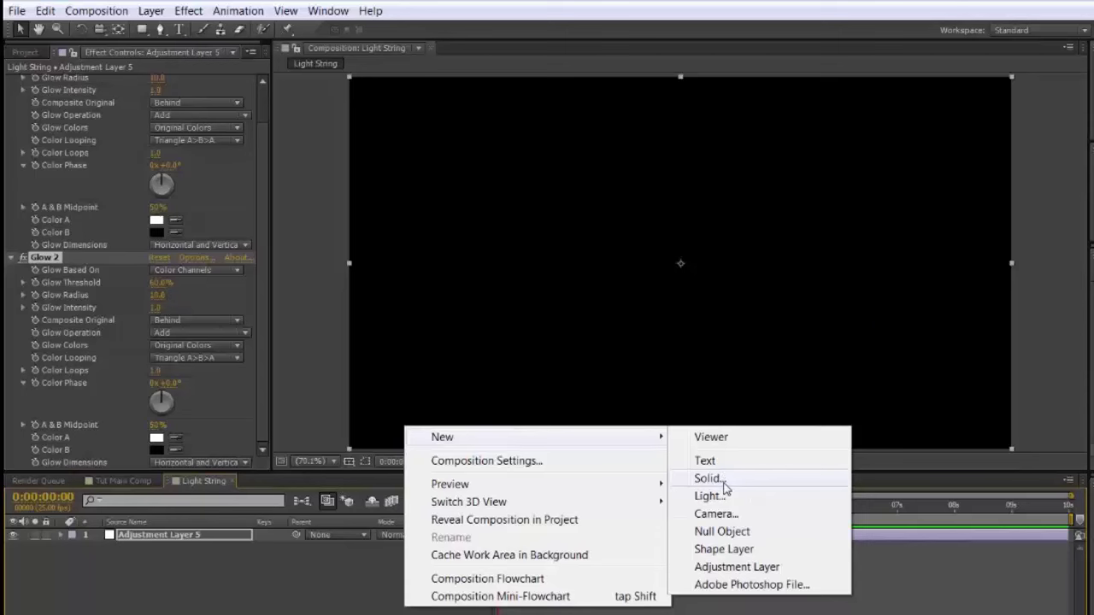
{"action": "left_click", "coordinate": [724, 487]}
{"action": "type", "text": "Lig"}
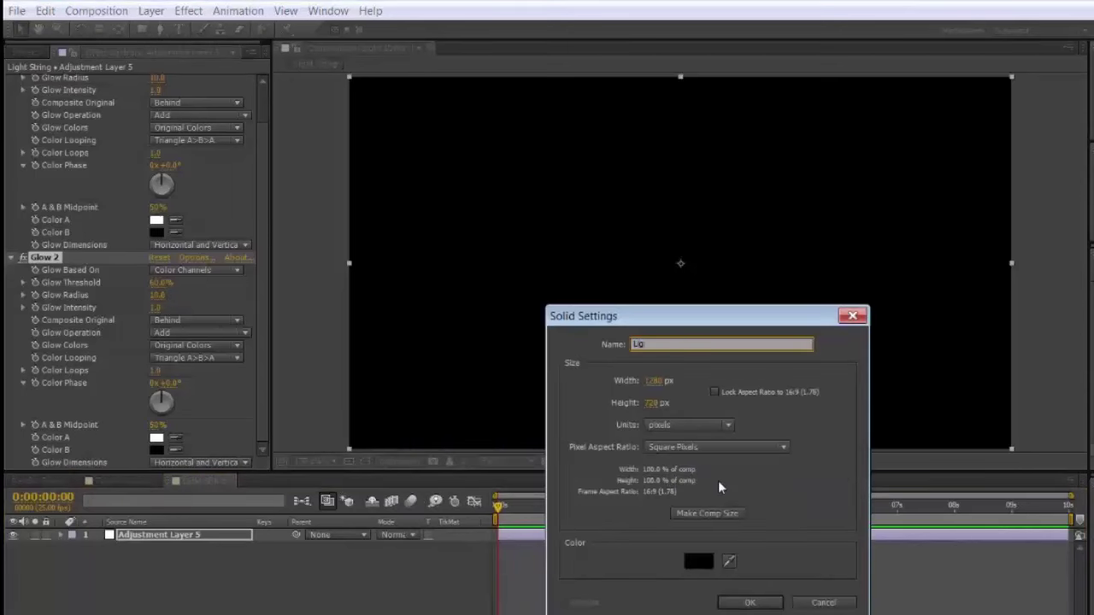
{"action": "type", "text": "hts"}
{"action": "left_click", "coordinate": [765, 605]}
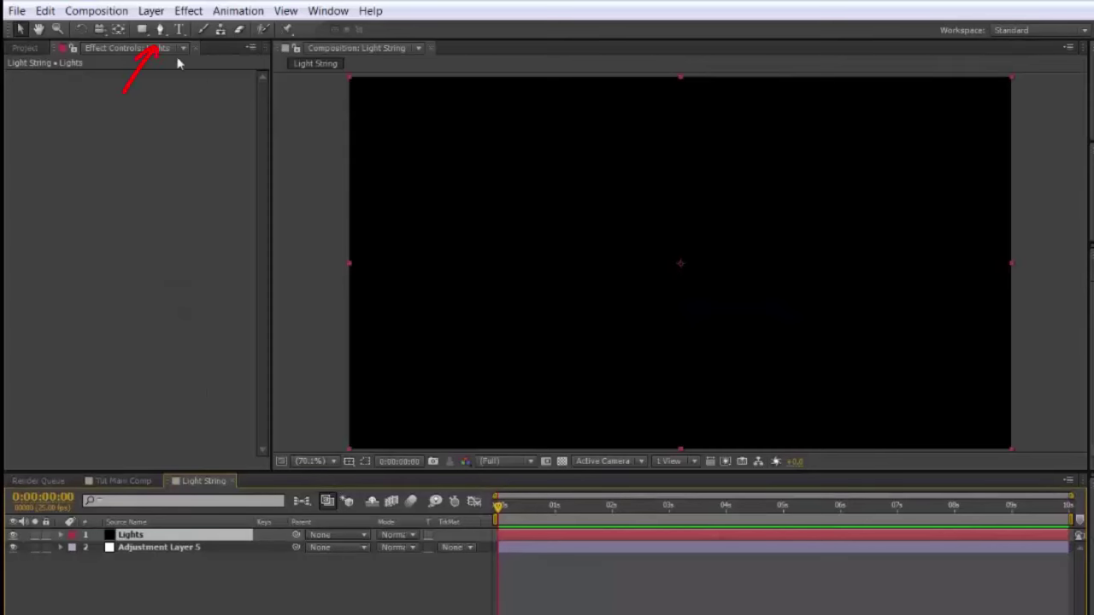
{"action": "left_click", "coordinate": [161, 30]}
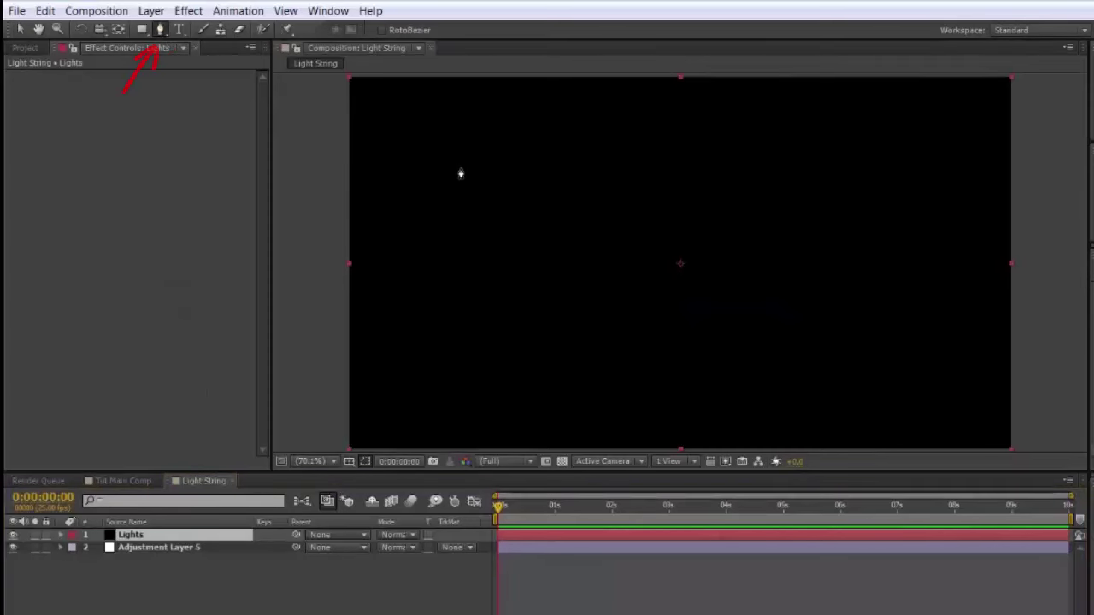
{"action": "left_click_drag", "start_coordinate": [462, 169], "coordinate": [472, 165]}
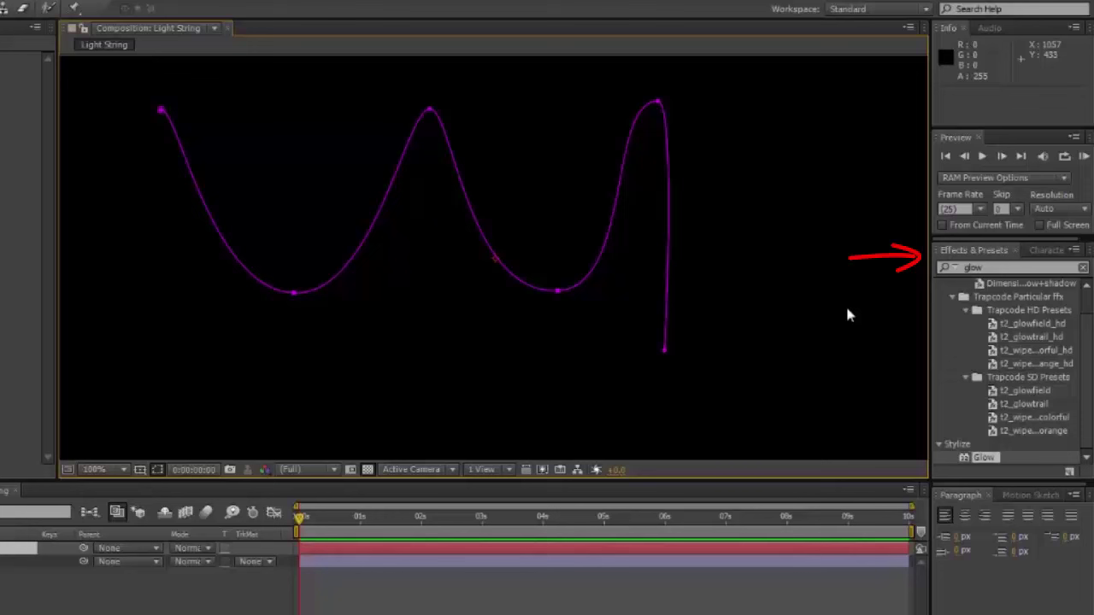
- Apply Vegas to the Lights solid, move it under the adjustment layer, and hide the mask outline
{"action": "left_click", "coordinate": [962, 268]}
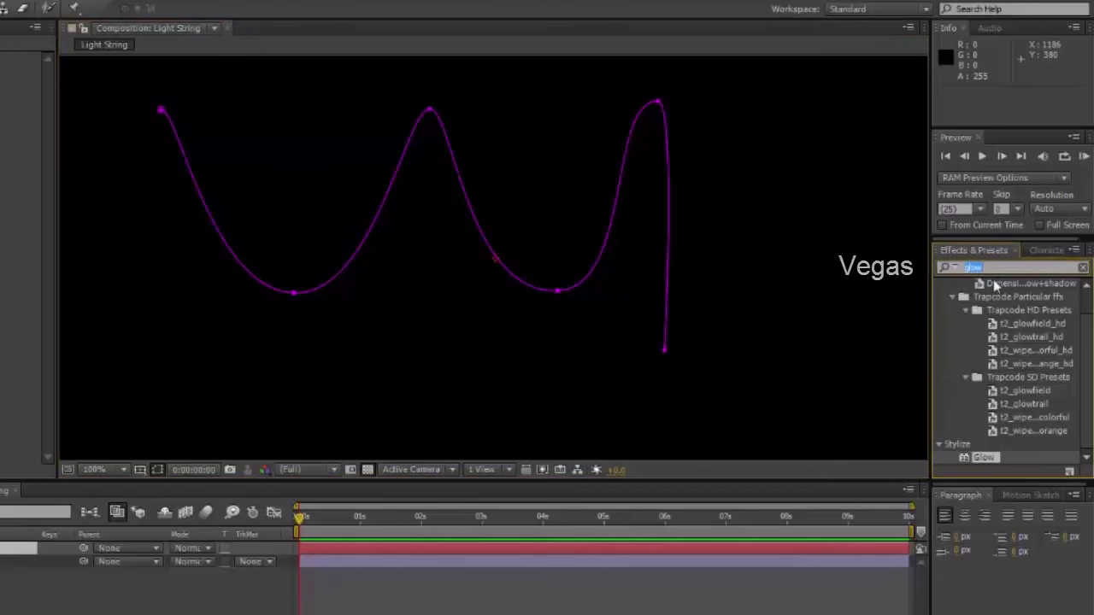
{"action": "type", "text": "vega"}
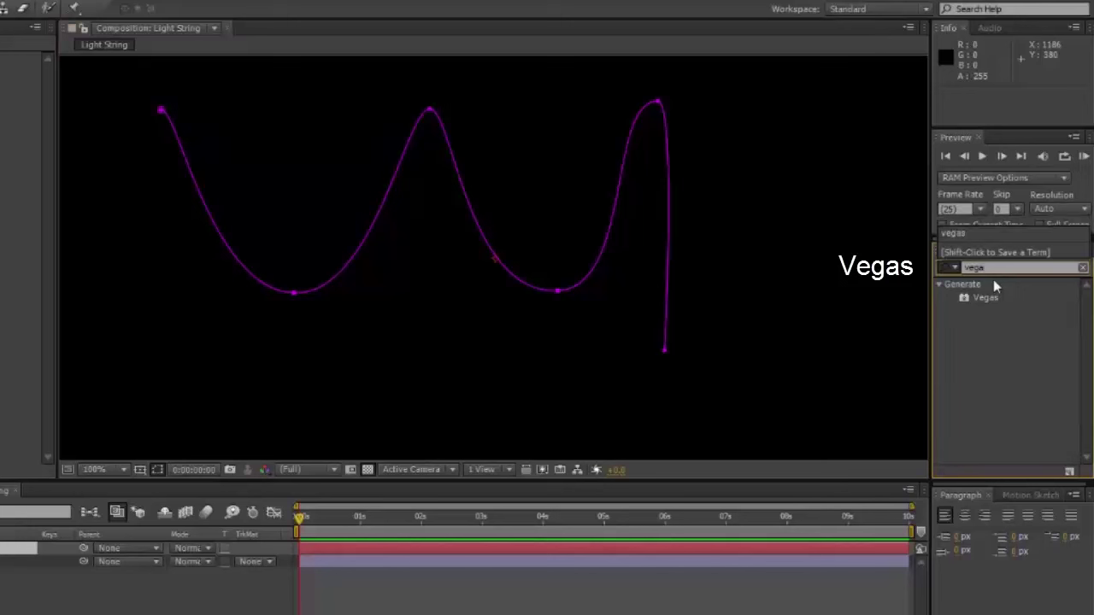
{"action": "type", "text": "s"}
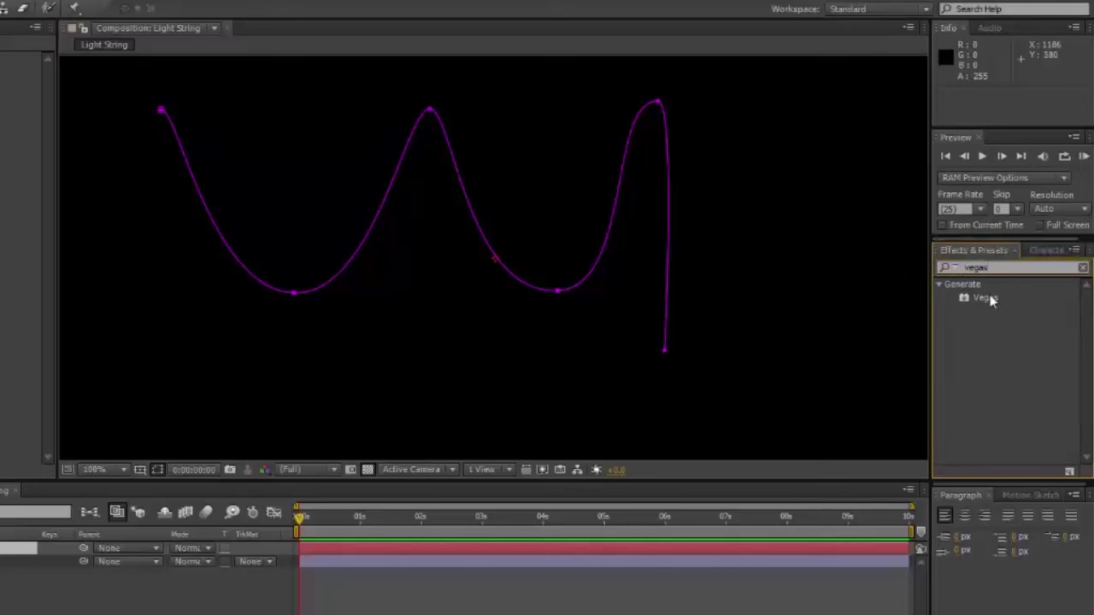
{"action": "left_click", "coordinate": [988, 298]}
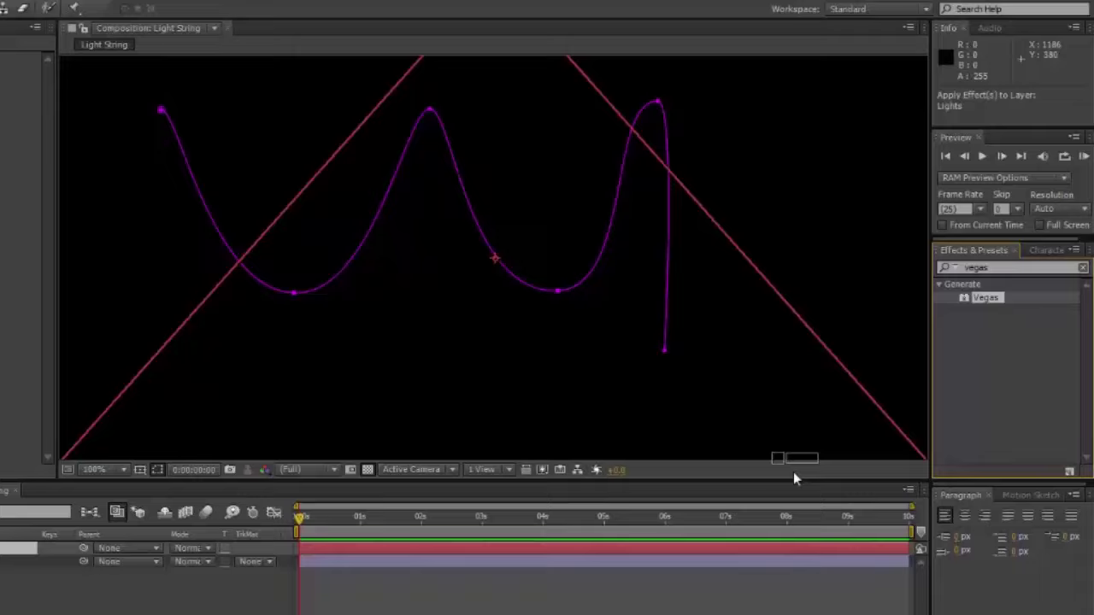
{"action": "left_click_drag", "start_coordinate": [987, 298], "coordinate": [793, 471]}
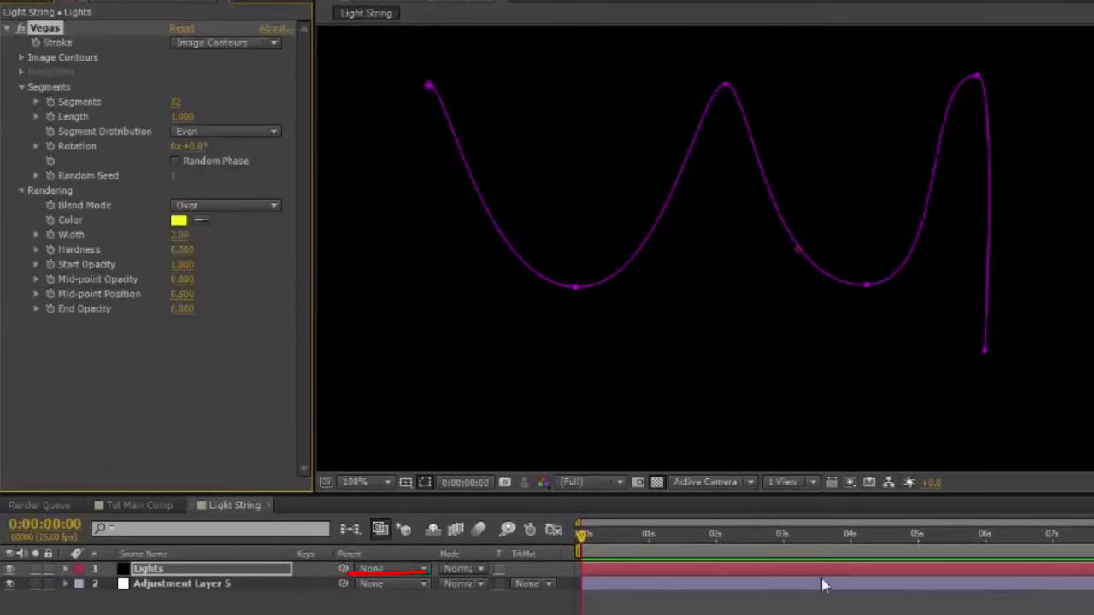
{"action": "left_click_drag", "start_coordinate": [271, 570], "coordinate": [267, 606]}
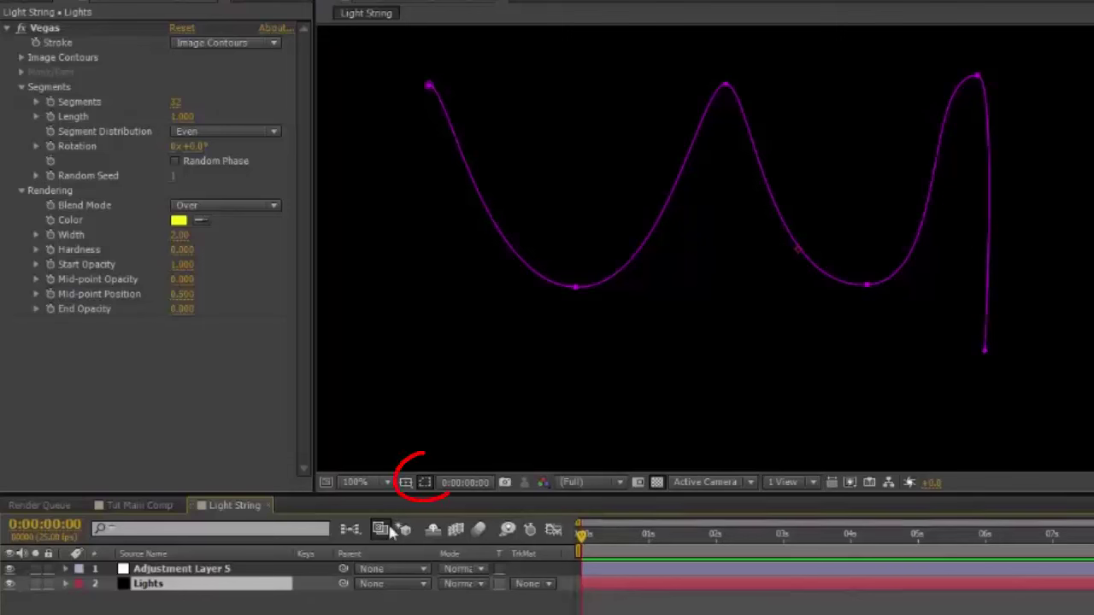
{"action": "left_click", "coordinate": [428, 483]}
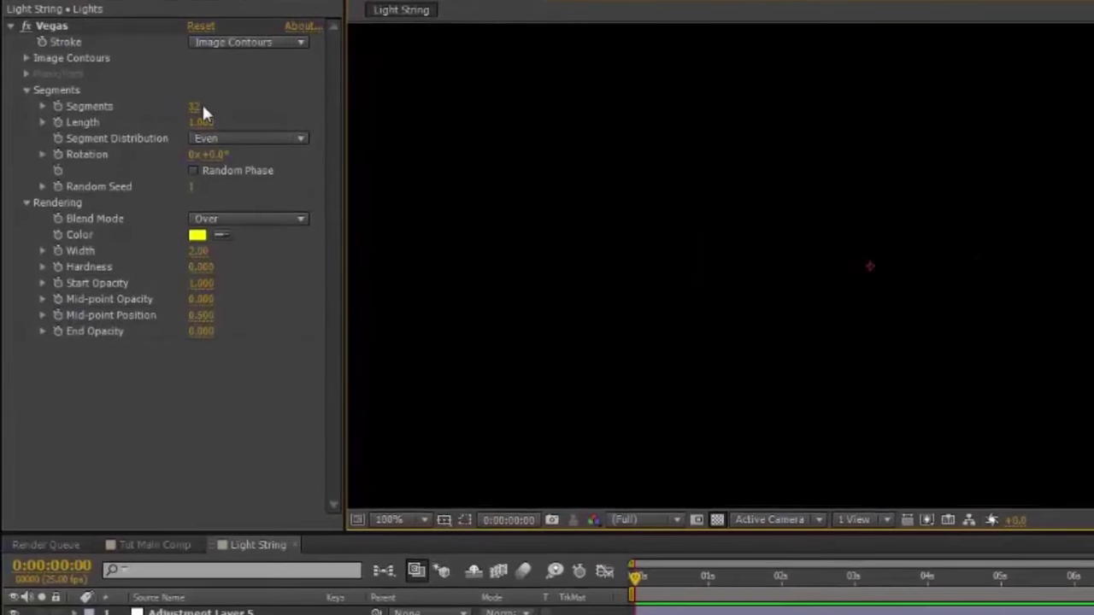
- Set the Vegas Stroke option to Mask/Path
{"action": "left_click", "coordinate": [267, 63]}
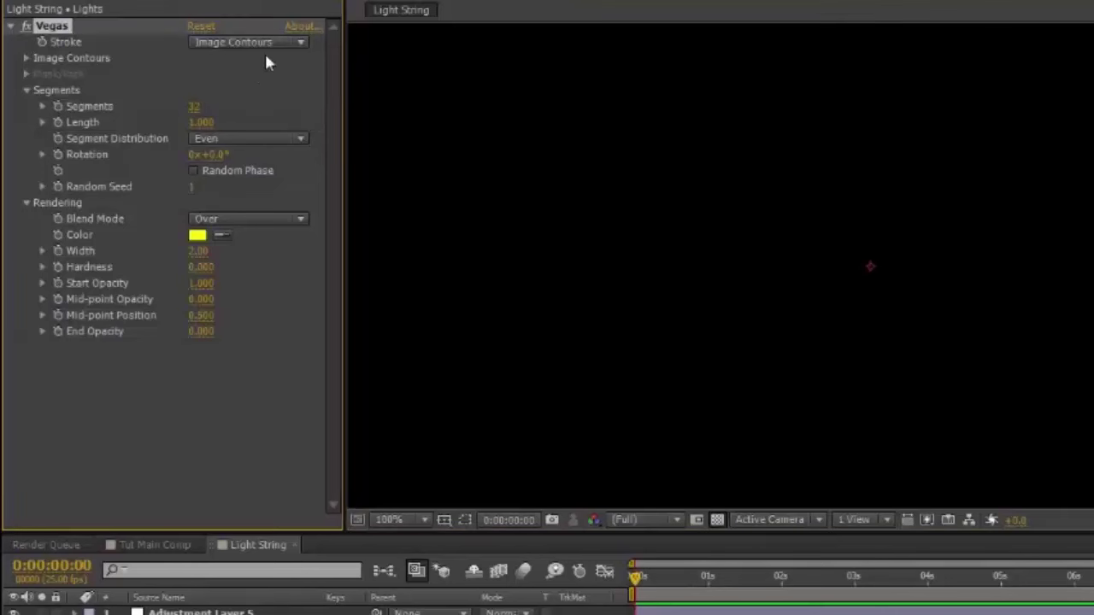
{"action": "left_click", "coordinate": [301, 43]}
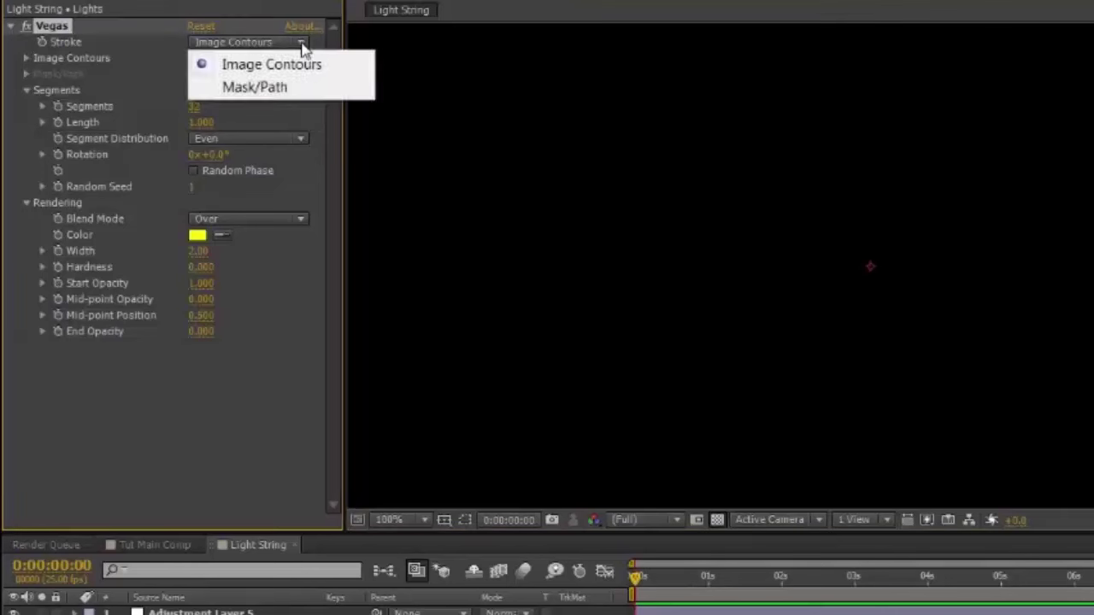
{"action": "left_click", "coordinate": [288, 92]}
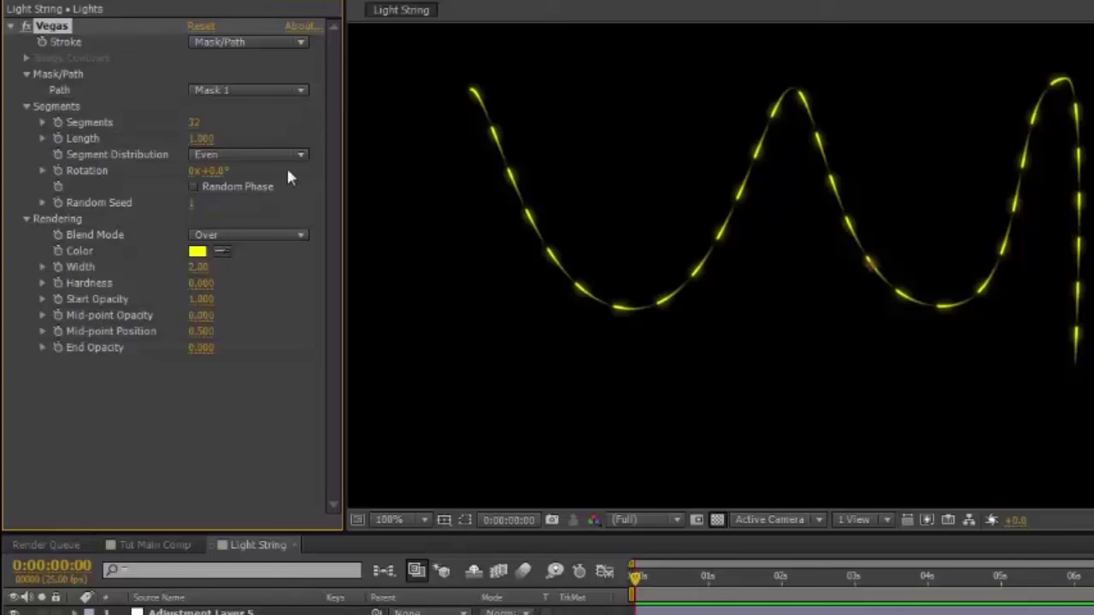
- Try a Vegas Rotation of 23° and higher, then reset Rotation to 0
{"action": "left_click", "coordinate": [210, 171]}
{"action": "type", "text": "23"}
{"action": "key", "text": "Return"}
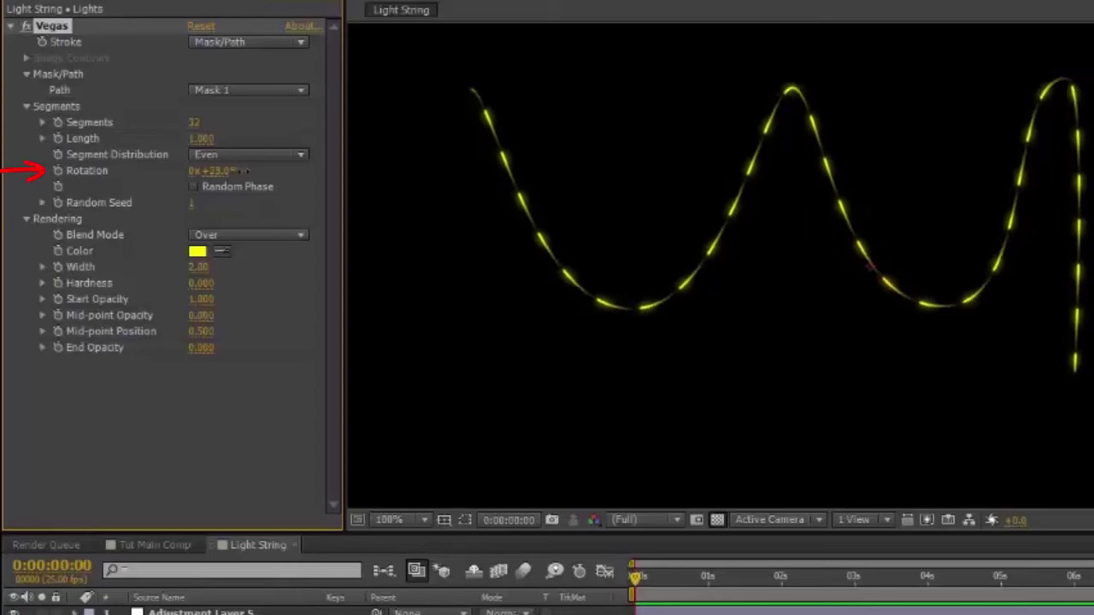
{"action": "mouse_move", "coordinate": [242, 171]}
{"action": "left_mouse_down"}
{"action": "mouse_move", "coordinate": [259, 170]}
{"action": "mouse_move", "coordinate": [238, 171]}
{"action": "mouse_move", "coordinate": [249, 171]}
{"action": "left_mouse_up"}
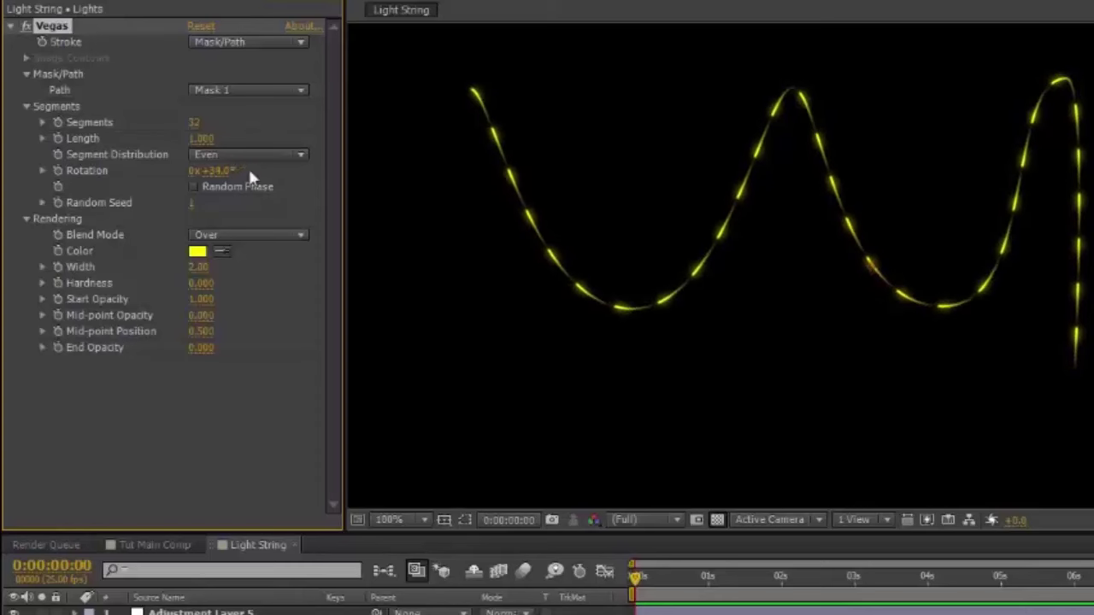
{"action": "left_click", "coordinate": [222, 172]}
{"action": "type", "text": "0"}
{"action": "key", "text": "Return"}
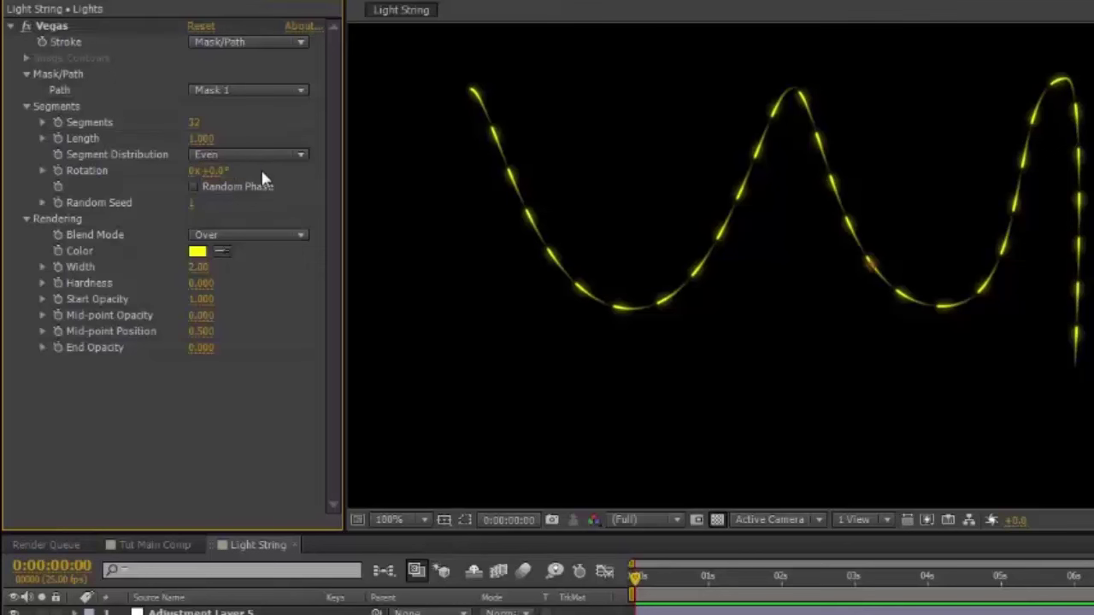
- Shorten the Vegas segment length to 0.1
{"action": "left_click", "coordinate": [203, 138]}
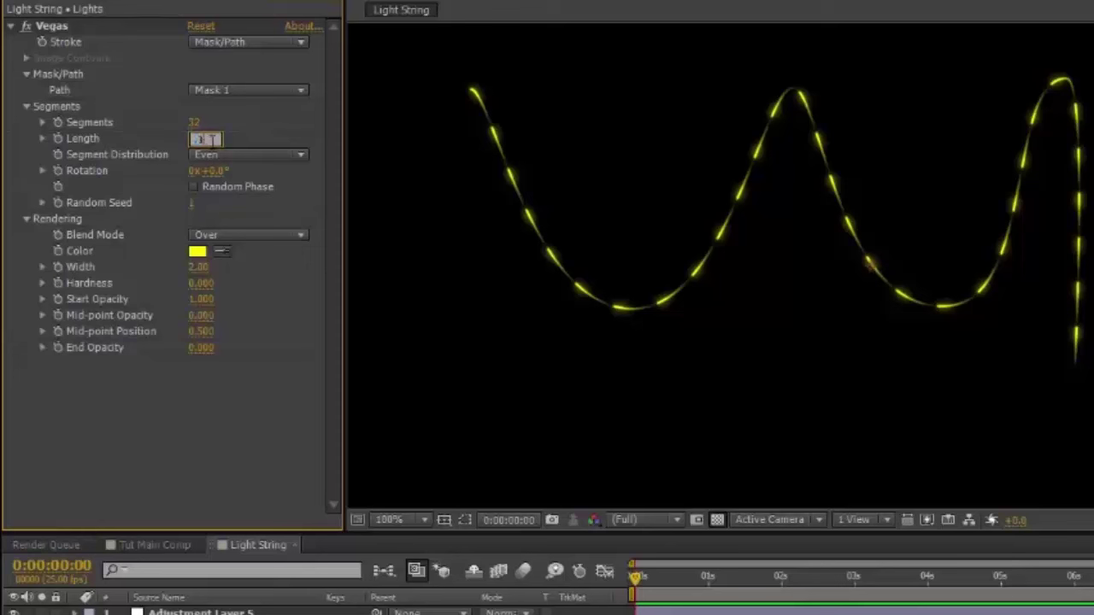
{"action": "type", "text": ".1"}
{"action": "key", "text": "Return"}
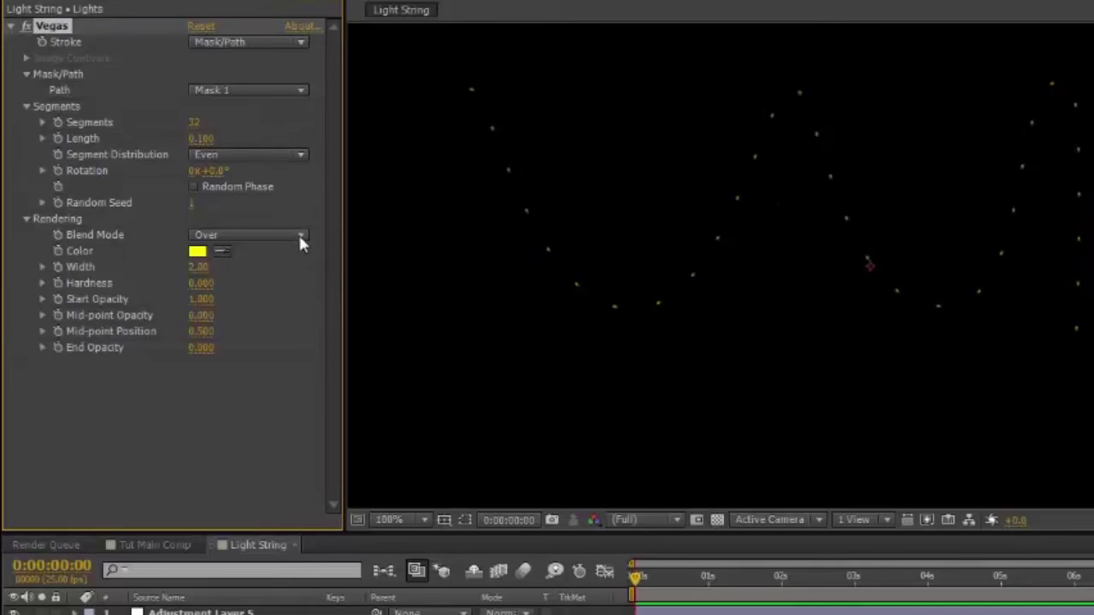
- Set the Vegas blend mode to Transparent and End Opacity to 1
{"action": "left_click", "coordinate": [299, 241]}
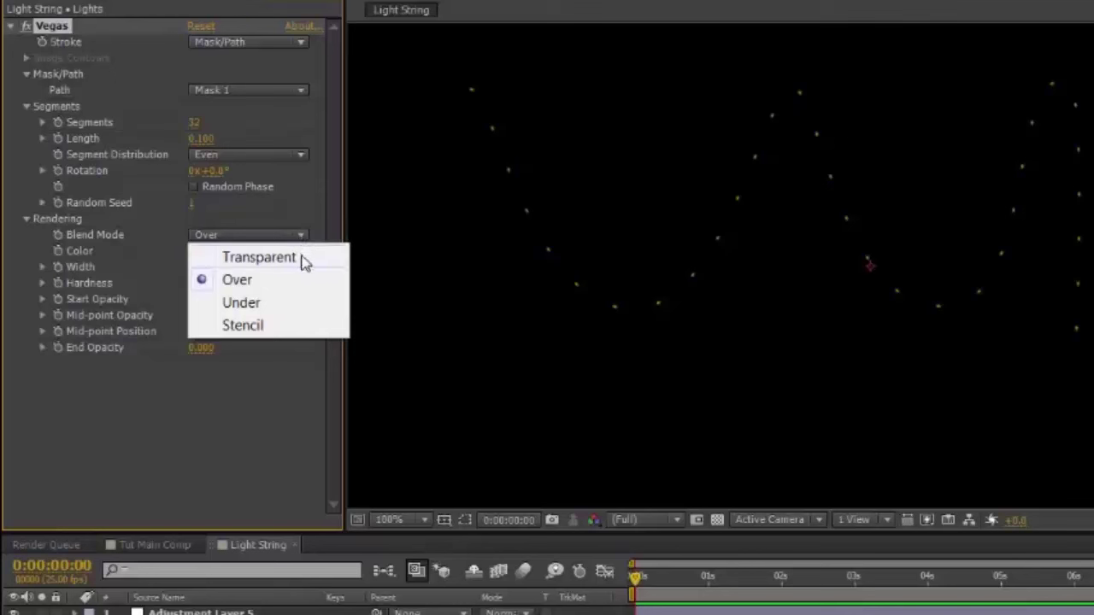
{"action": "left_click", "coordinate": [304, 261]}
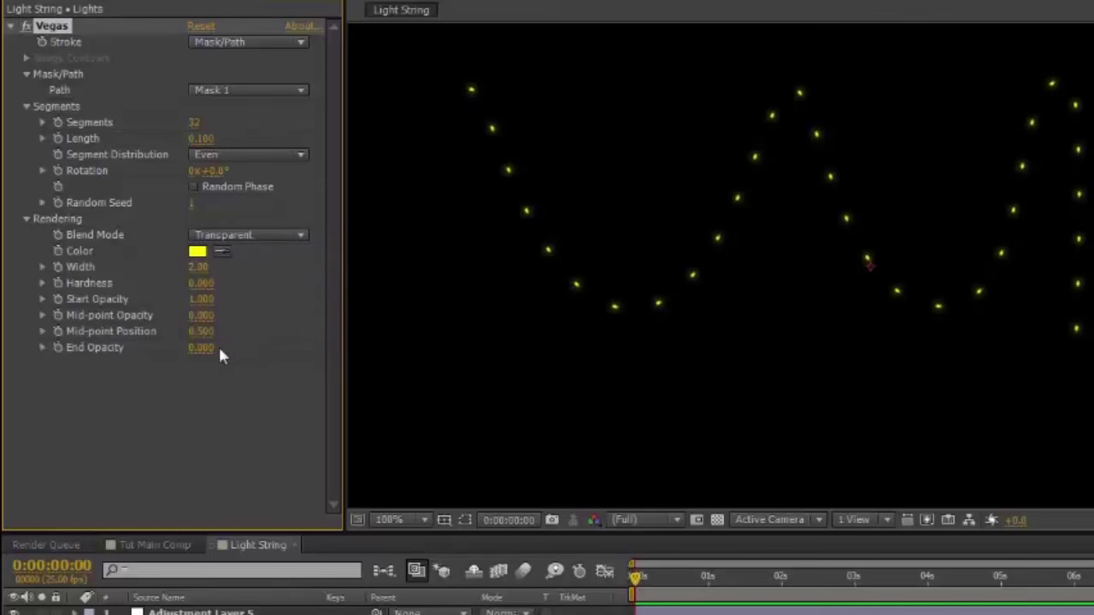
{"action": "left_click", "coordinate": [197, 349]}
{"action": "key", "text": "Return"}
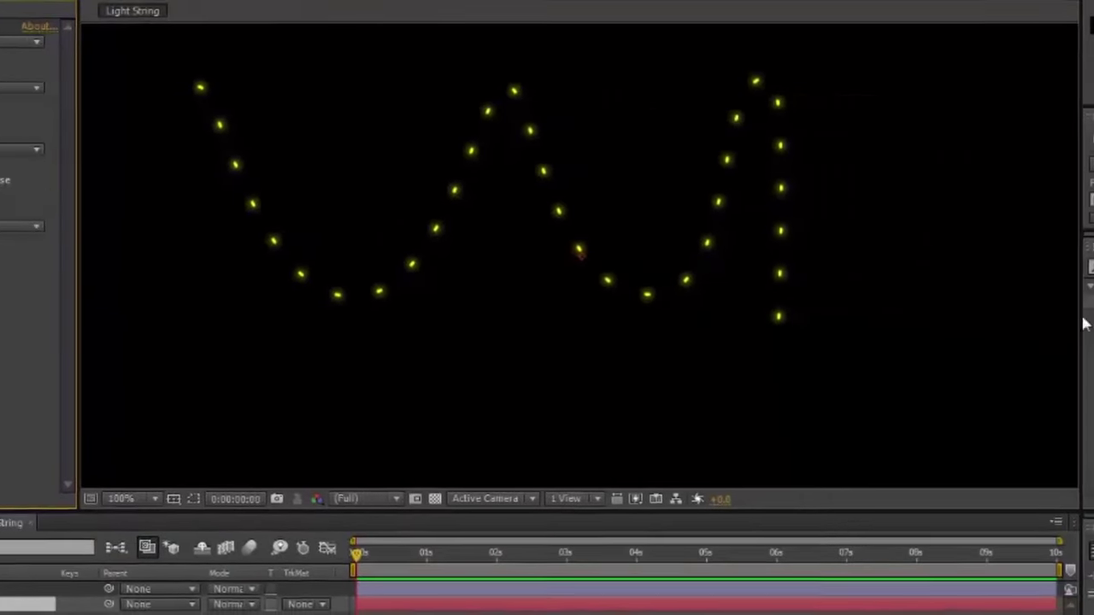
- Search 'strobe' and apply Strobe Light to the Lights layer below Vegas
{"action": "left_click", "coordinate": [957, 262]}
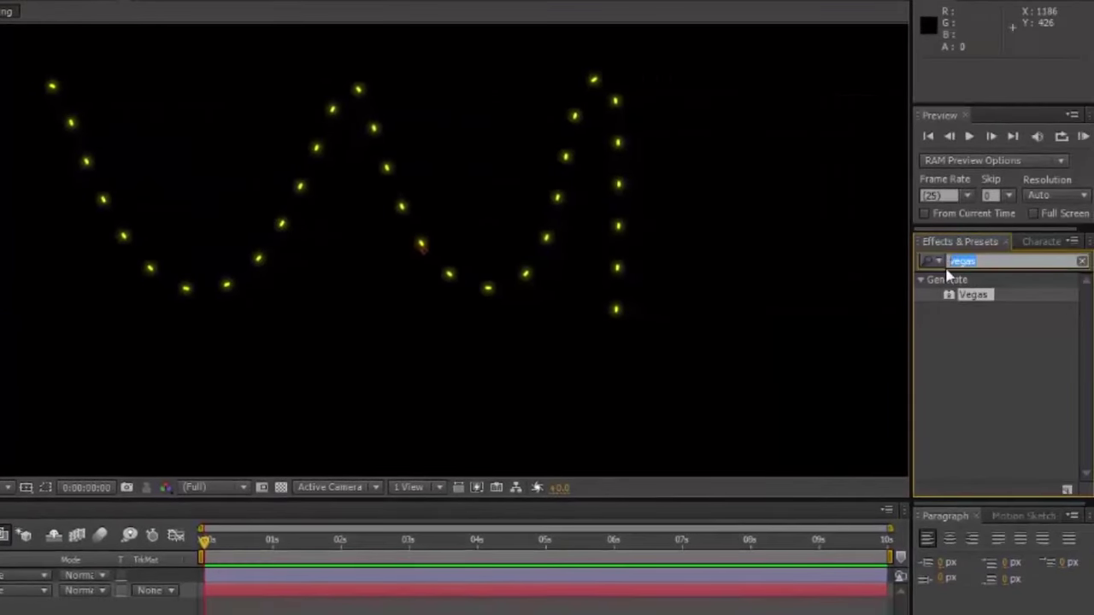
{"action": "type", "text": "s"}
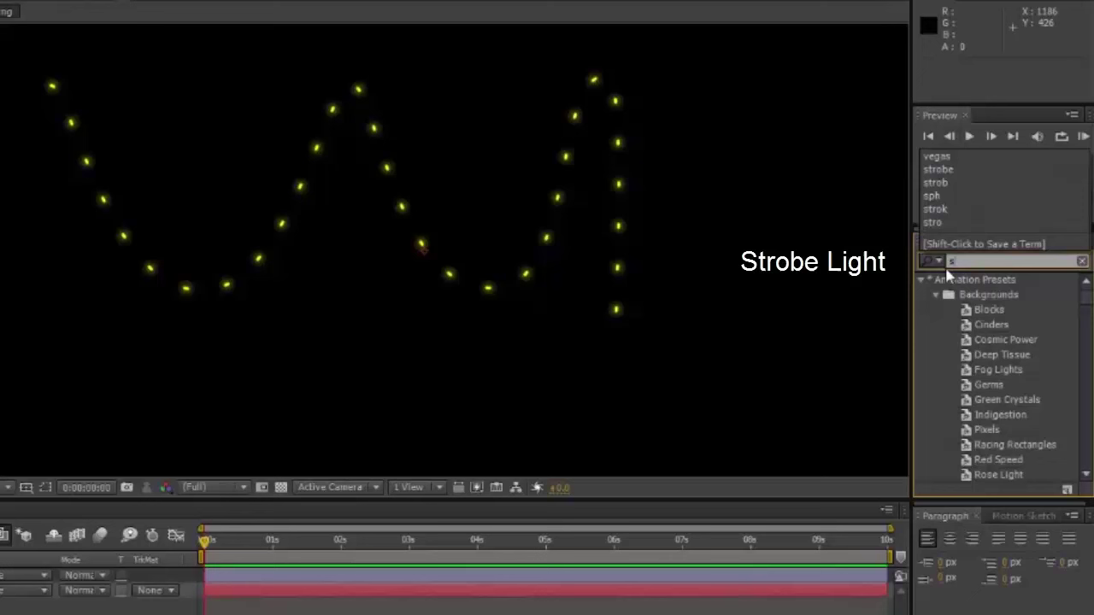
{"action": "type", "text": "trobe"}
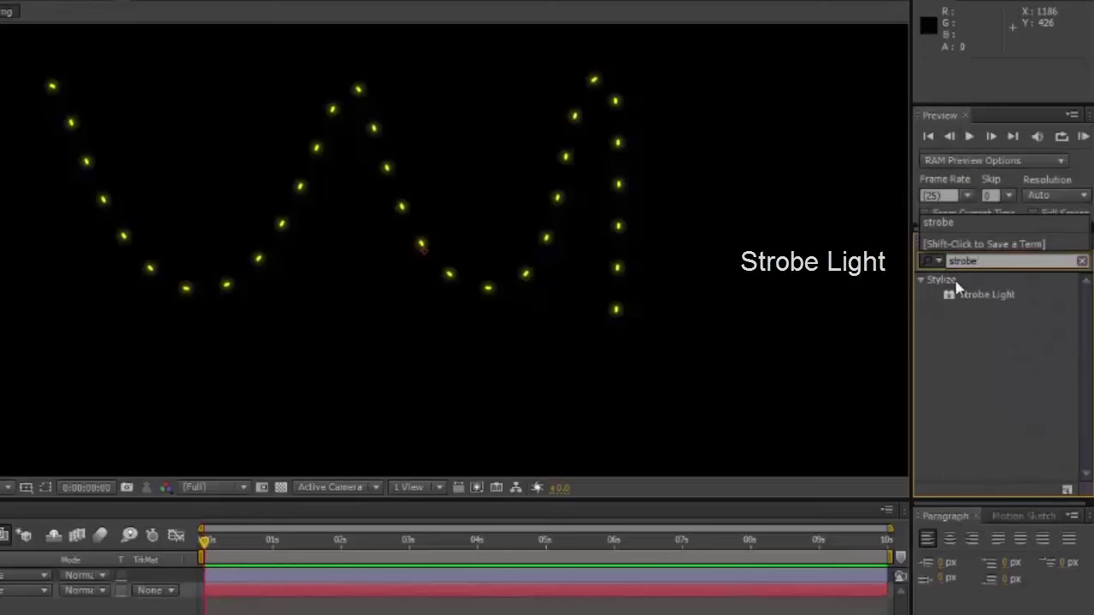
{"action": "left_click_drag", "start_coordinate": [964, 293], "coordinate": [813, 595]}
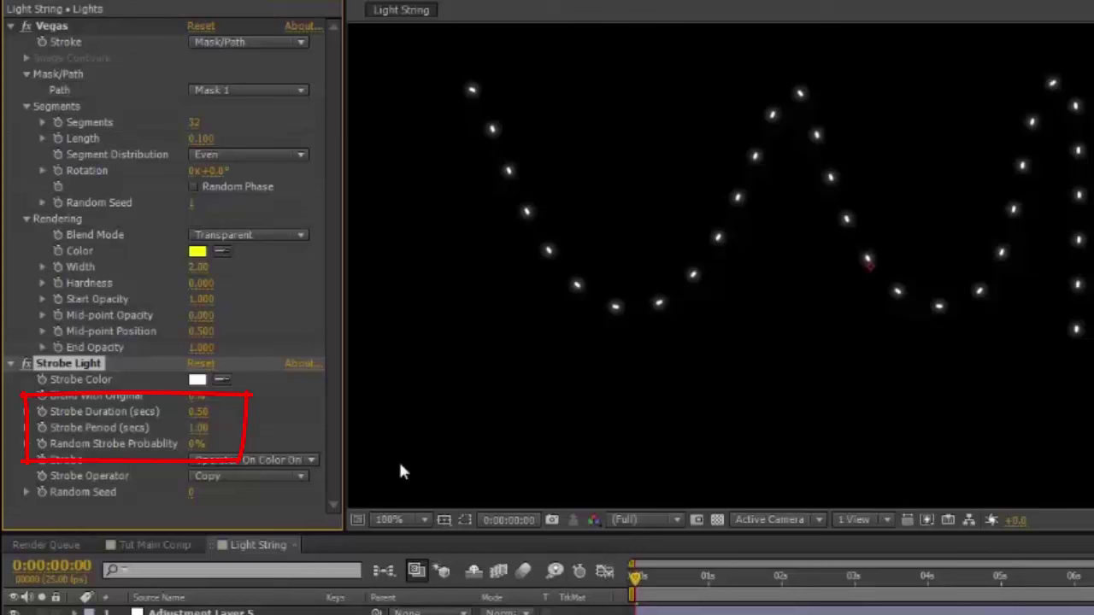
- Set Strobe to 0.2 s duration, 0.4 s period, 3% probability, Makes Layer Transparent; preview
{"action": "left_click", "coordinate": [199, 416]}
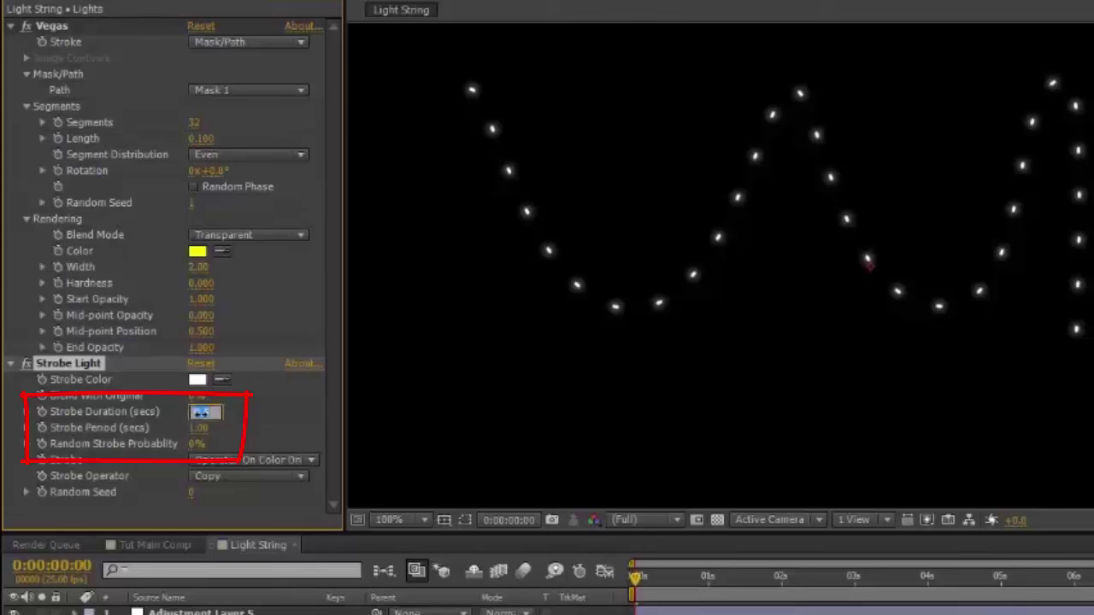
{"action": "type", "text": ".2"}
{"action": "left_click", "coordinate": [197, 428]}
{"action": "type", "text": "0.4"}
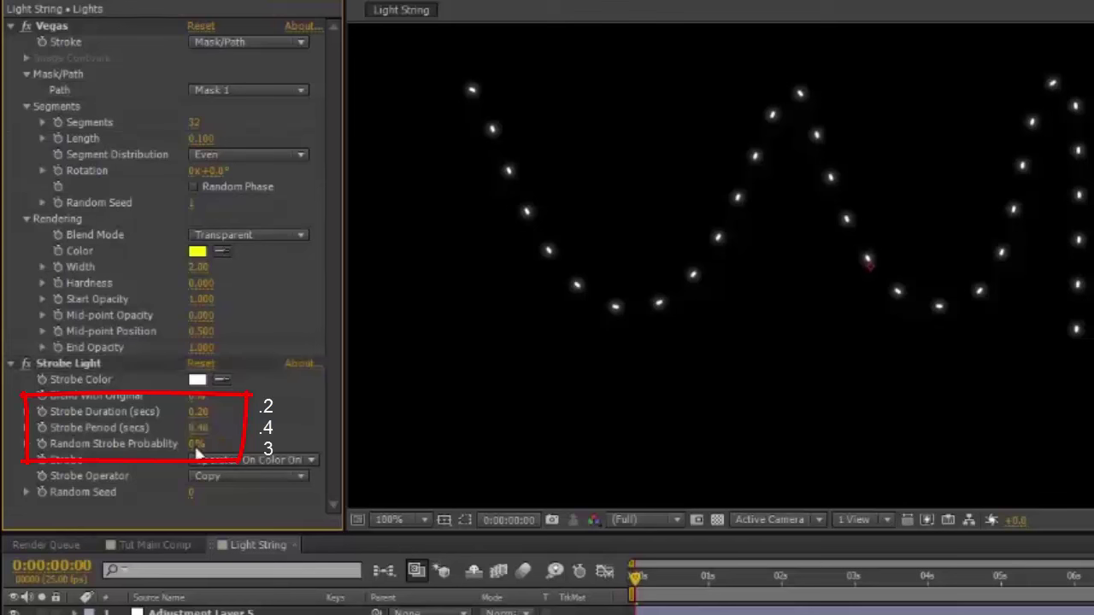
{"action": "left_click", "coordinate": [194, 443]}
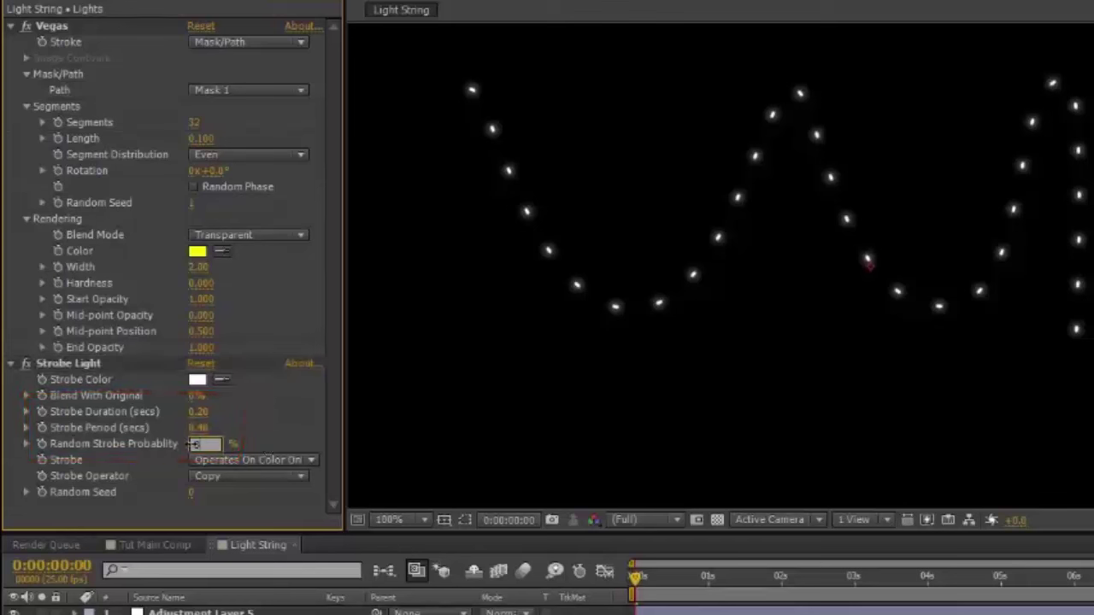
{"action": "type", "text": "3"}
{"action": "left_click", "coordinate": [311, 459]}
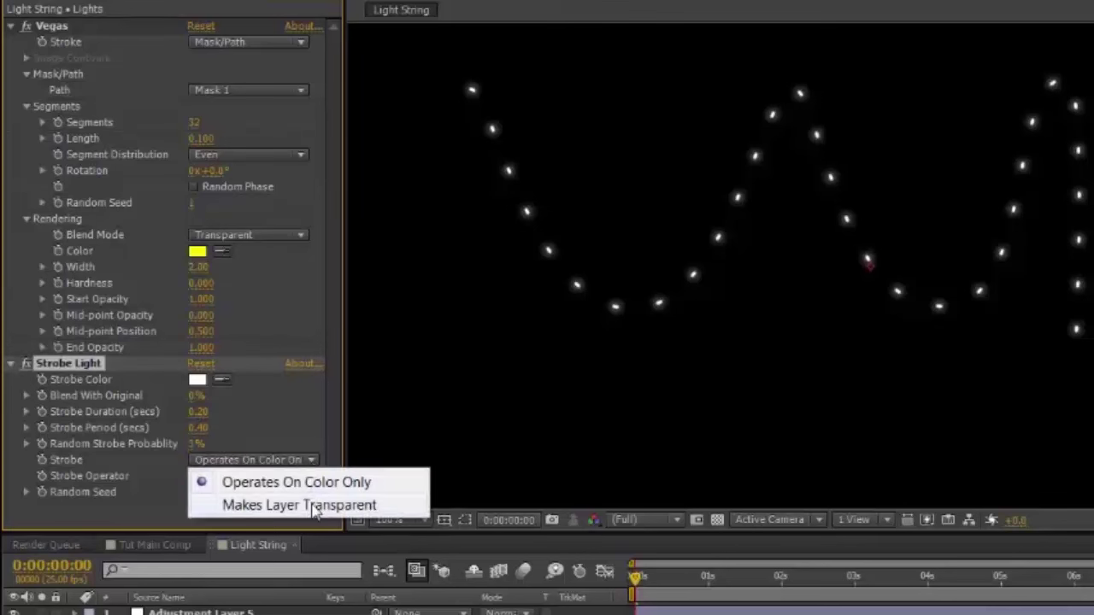
{"action": "left_click", "coordinate": [313, 505]}
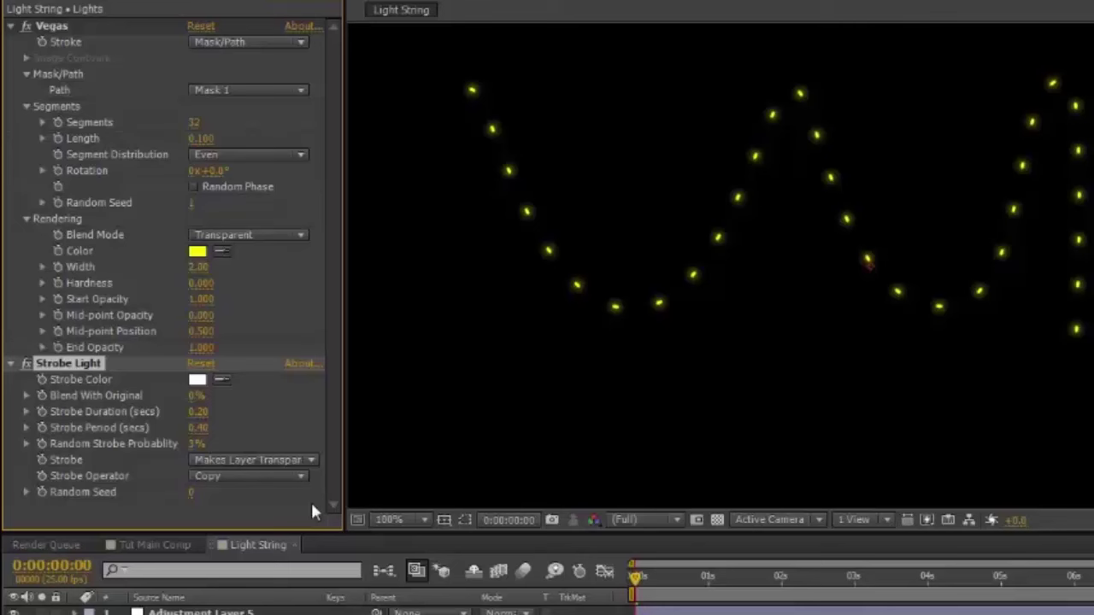
{"action": "key", "text": "space"}
{"action": "key", "text": "space"}
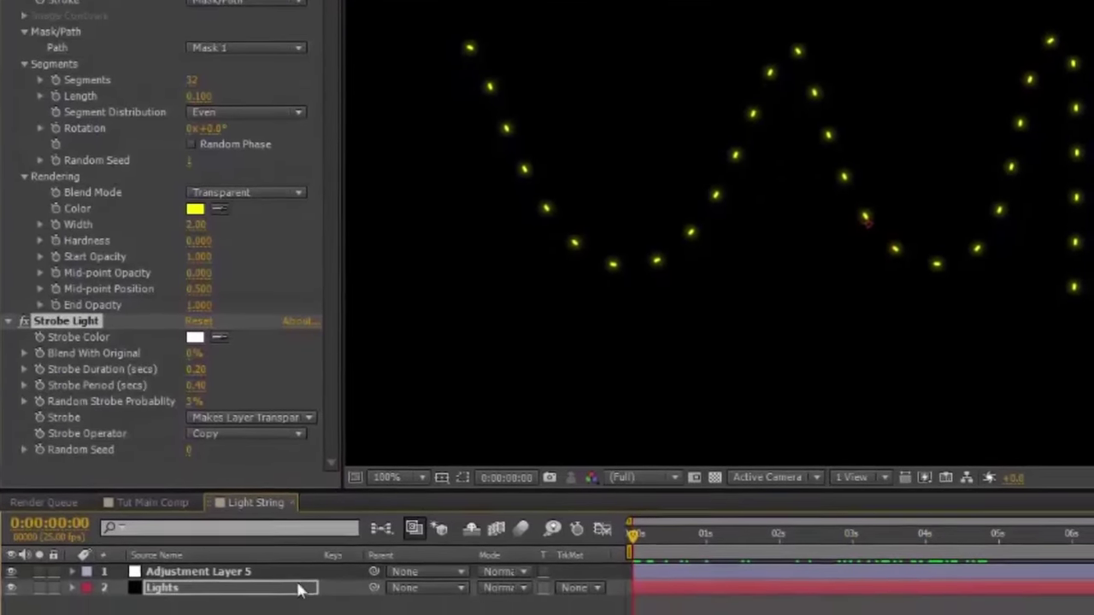
- Duplicate Lights and offset the middle copy's Vegas Rotation by about 4°
{"action": "left_click", "coordinate": [294, 556]}
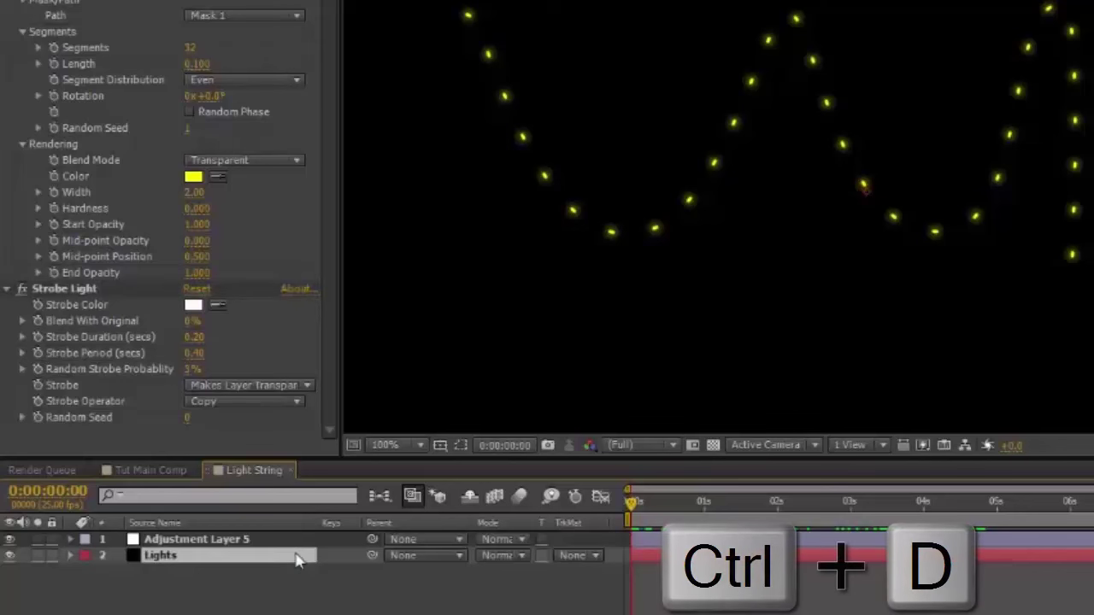
{"action": "key", "text": "ctrl+d"}
{"action": "key", "text": "ctrl+d"}
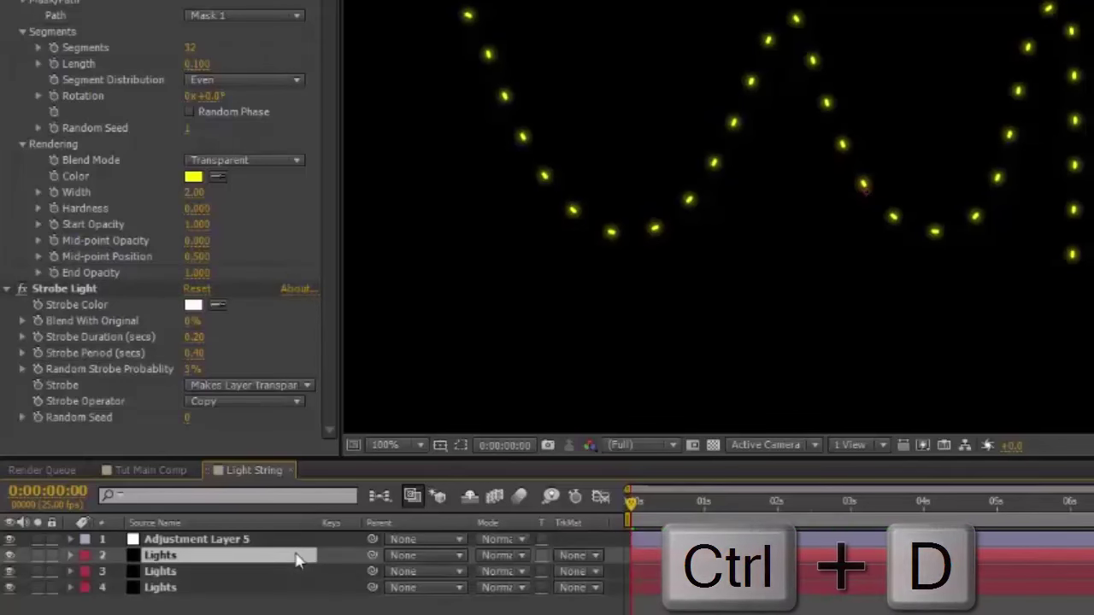
{"action": "left_click", "coordinate": [296, 572]}
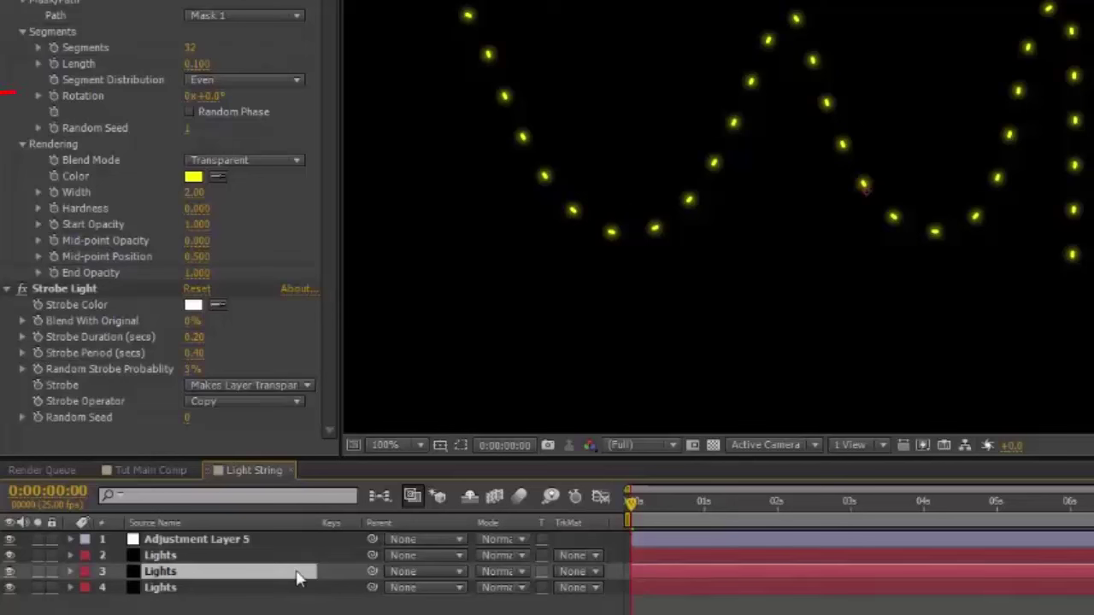
{"action": "left_click", "coordinate": [210, 99]}
{"action": "left_click_drag", "start_coordinate": [210, 97], "coordinate": [222, 96]}
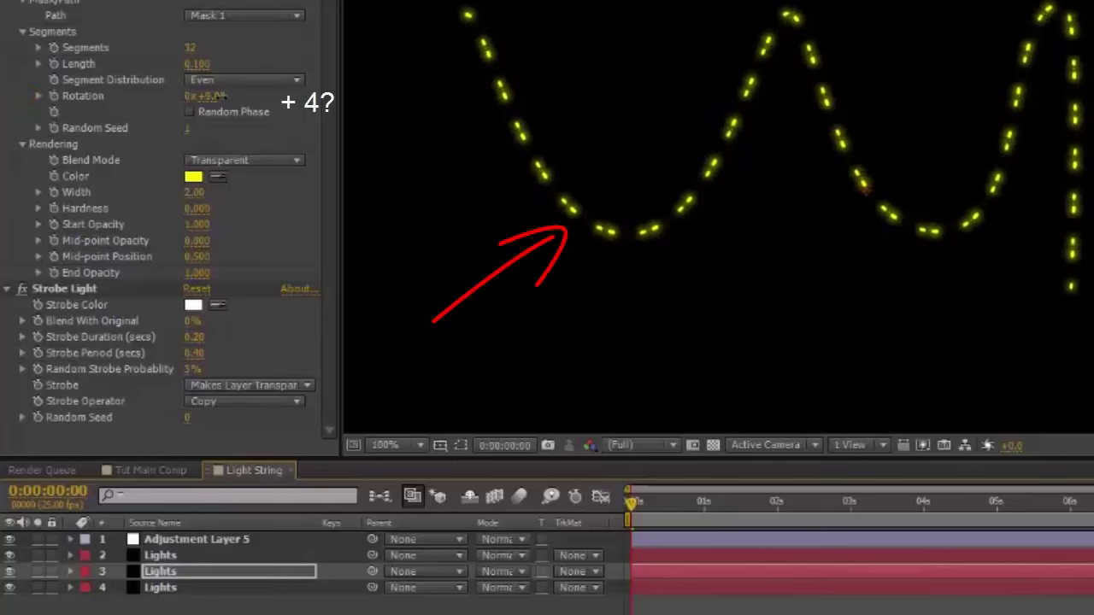
{"action": "left_click_drag", "start_coordinate": [210, 96], "coordinate": [205, 97]}
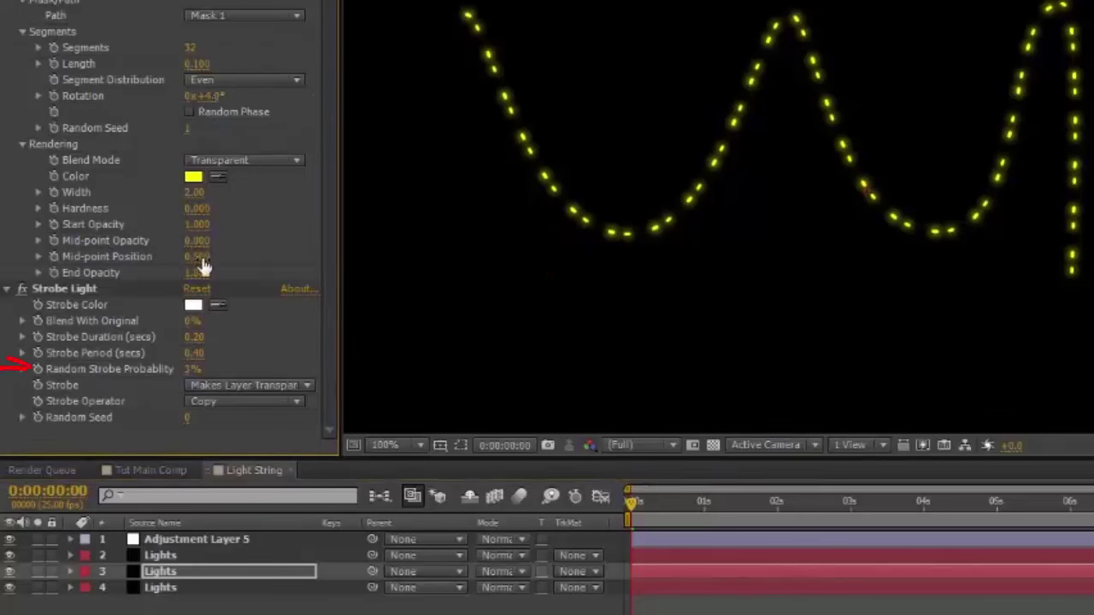
- Give that copy 6% random strobe probability and a cyan light colour
{"action": "left_click", "coordinate": [191, 370]}
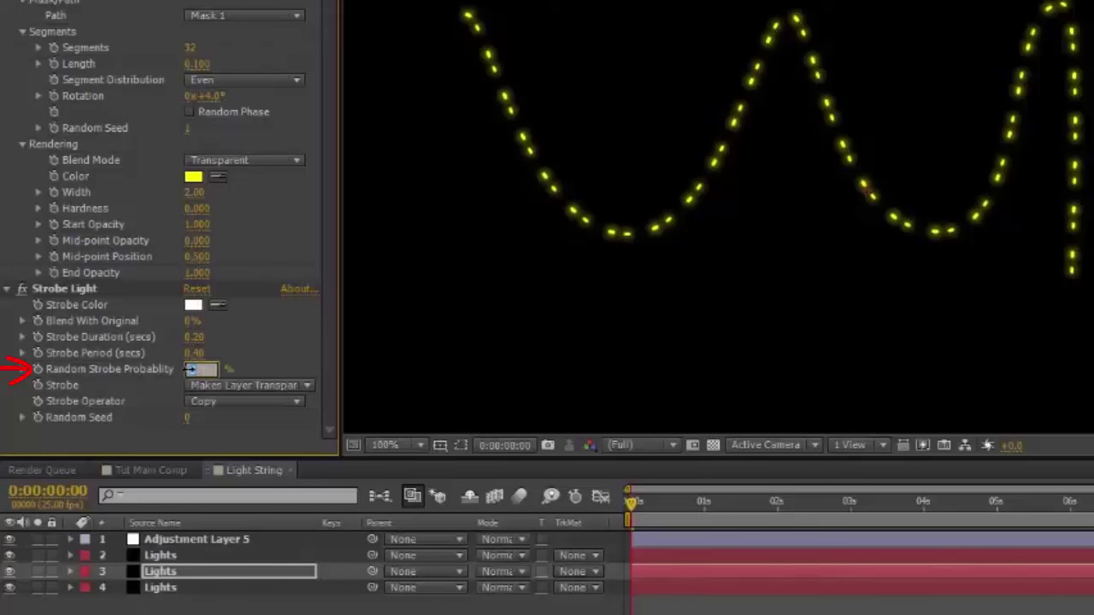
{"action": "key", "text": "Return"}
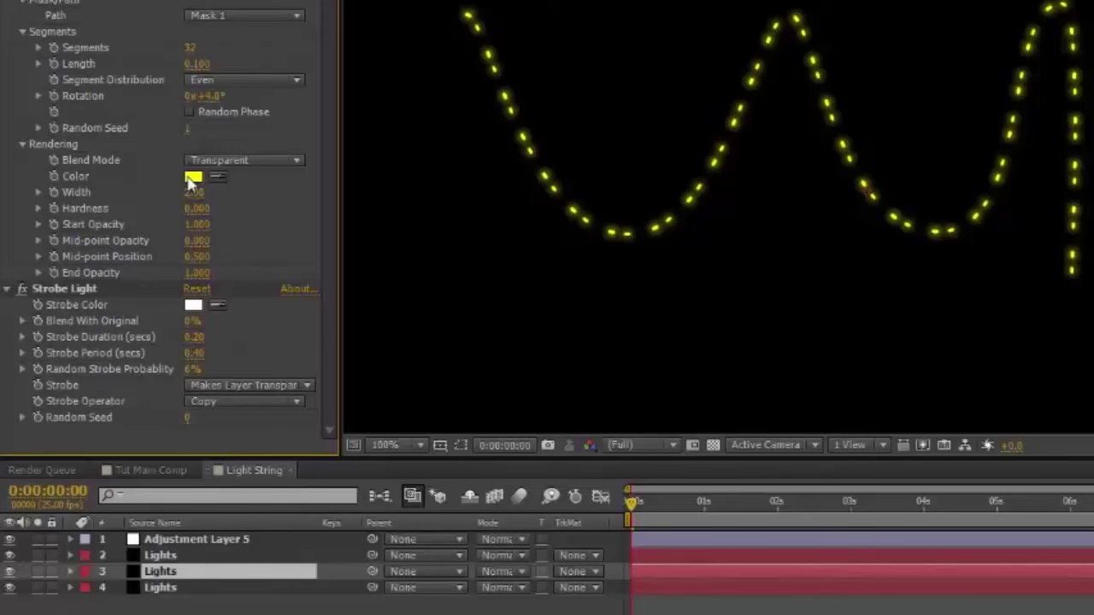
{"action": "left_click", "coordinate": [194, 177]}
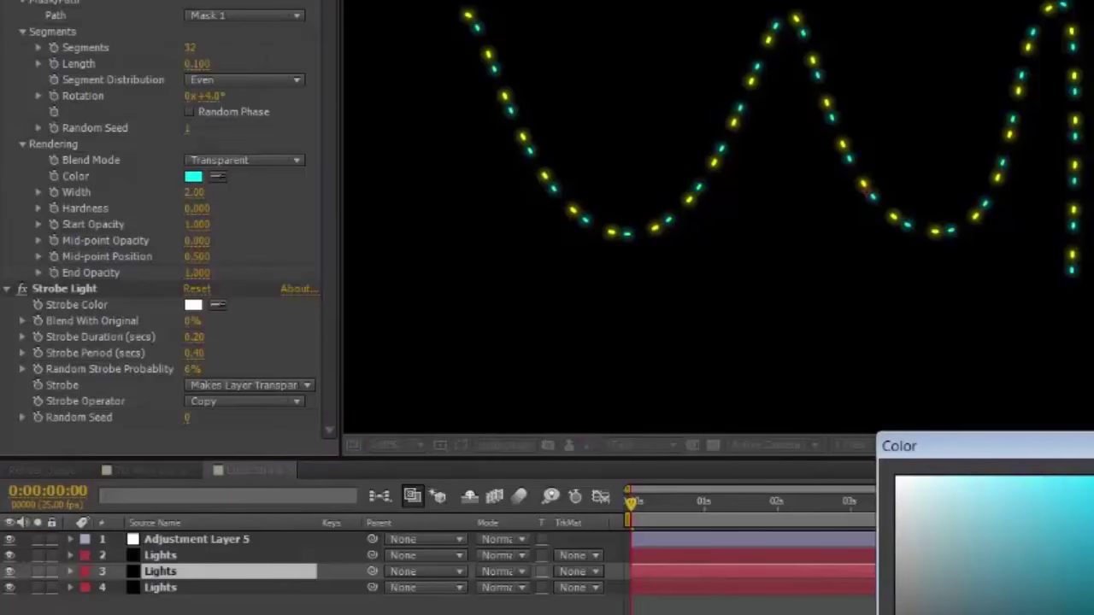
{"action": "key", "text": "Return"}
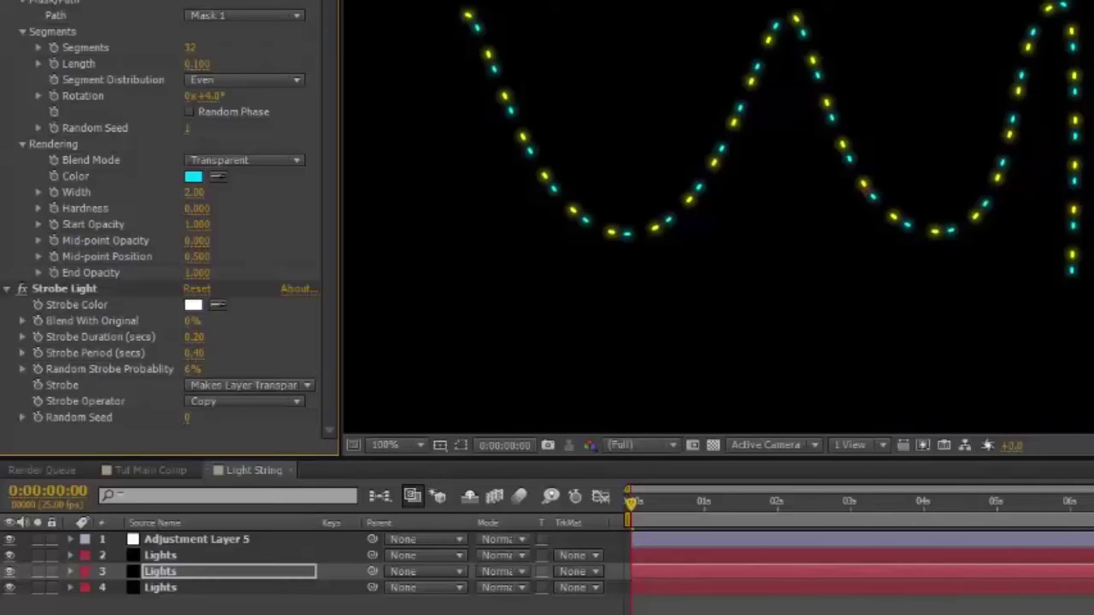
- Offset the layer 4 Lights copy's Vegas Rotation by 8° and colour it purple
{"action": "left_click", "coordinate": [242, 593]}
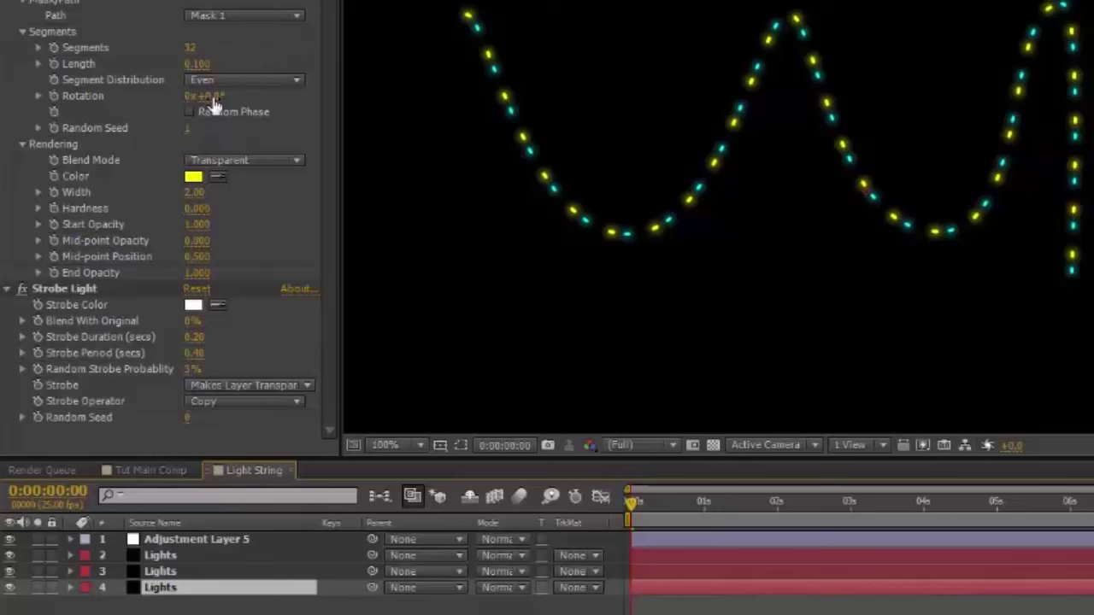
{"action": "left_click_drag", "start_coordinate": [213, 97], "coordinate": [220, 97]}
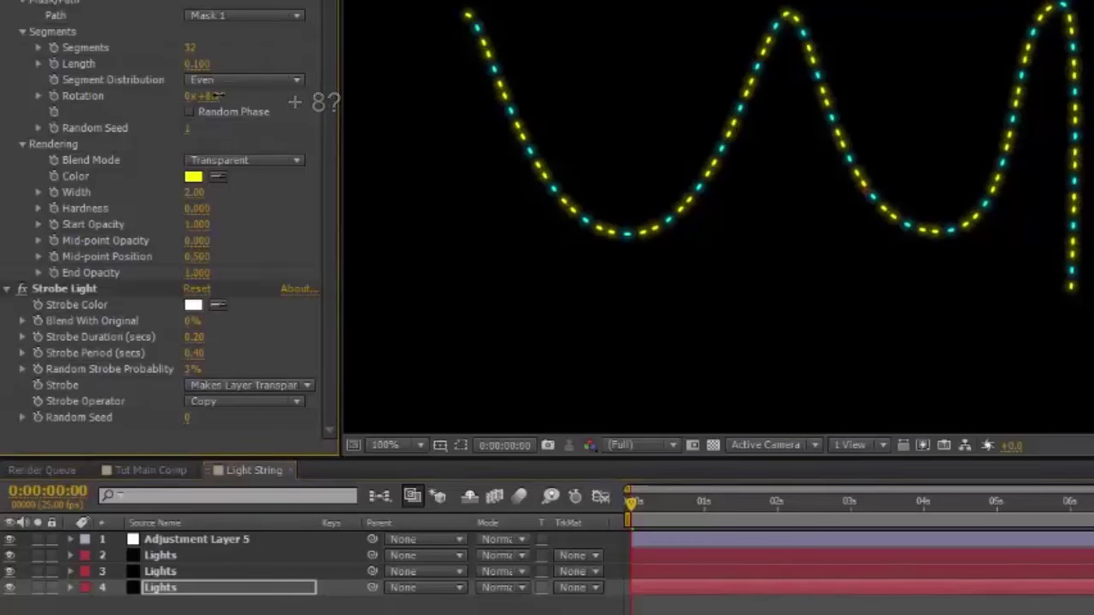
{"action": "left_click", "coordinate": [191, 177]}
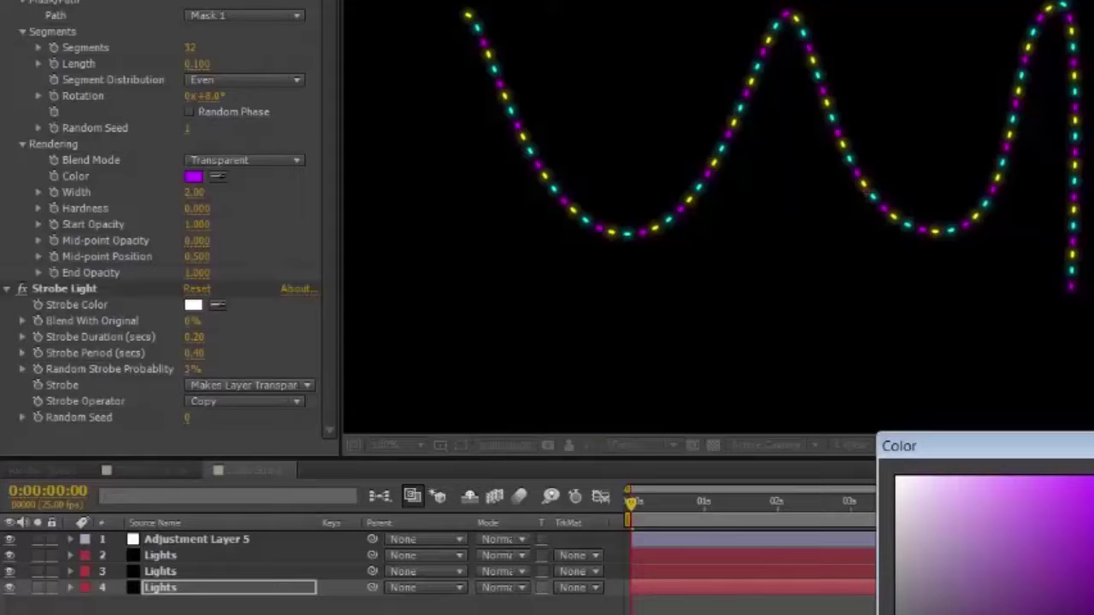
{"action": "key", "text": "Return"}
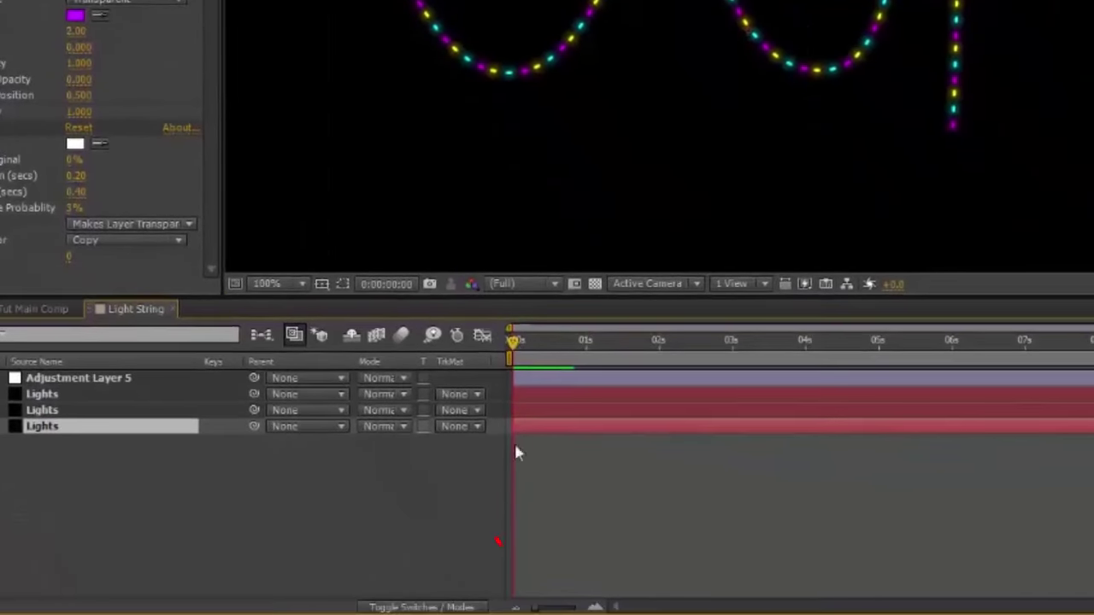
- Shift the cyan Lights layer 3 slightly later, scrubbing to check when it flashes
{"action": "left_click_drag", "start_coordinate": [538, 606], "coordinate": [564, 610]}
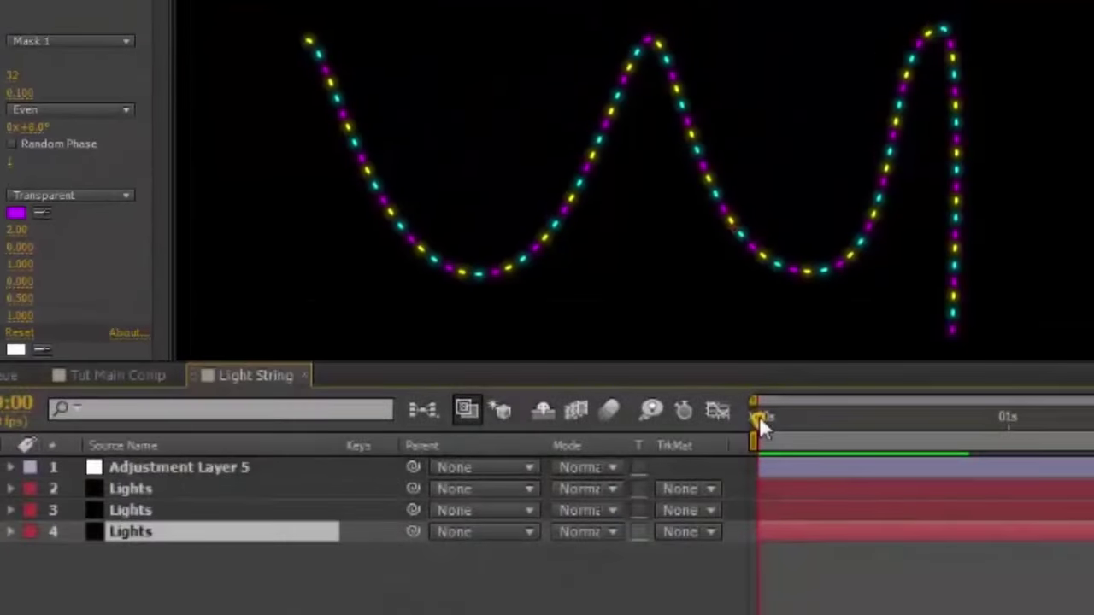
{"action": "left_click_drag", "start_coordinate": [759, 416], "coordinate": [858, 420]}
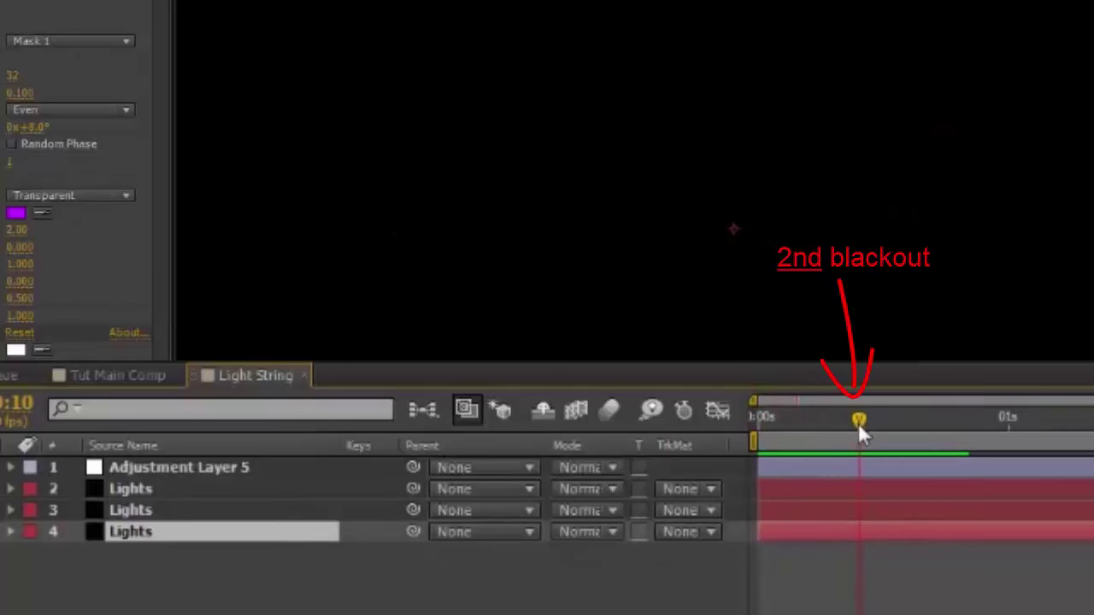
{"action": "left_click", "coordinate": [296, 511]}
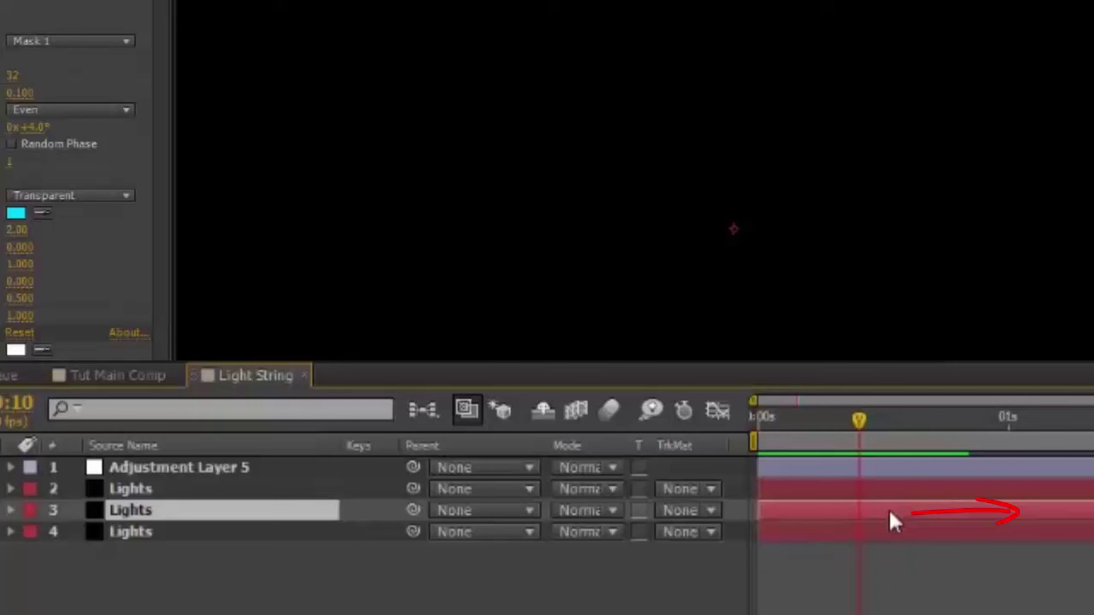
{"action": "left_click_drag", "start_coordinate": [891, 511], "coordinate": [899, 506]}
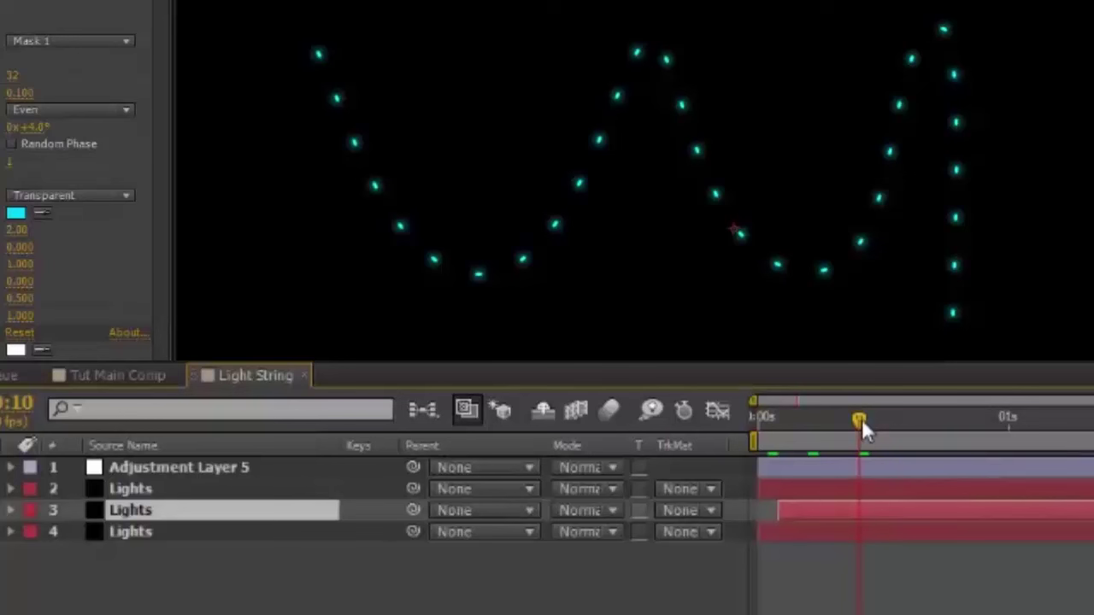
{"action": "left_click_drag", "start_coordinate": [861, 419], "coordinate": [877, 414]}
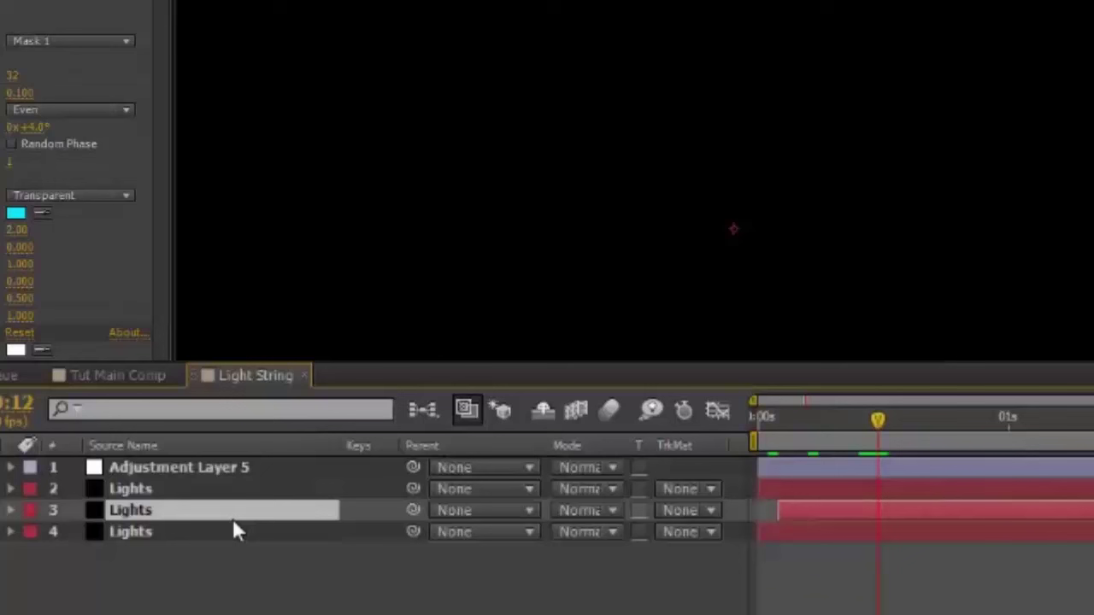
- Move the purple Lights layer a few frames after the cyan one, then scrub back near the start
{"action": "left_click", "coordinate": [220, 538]}
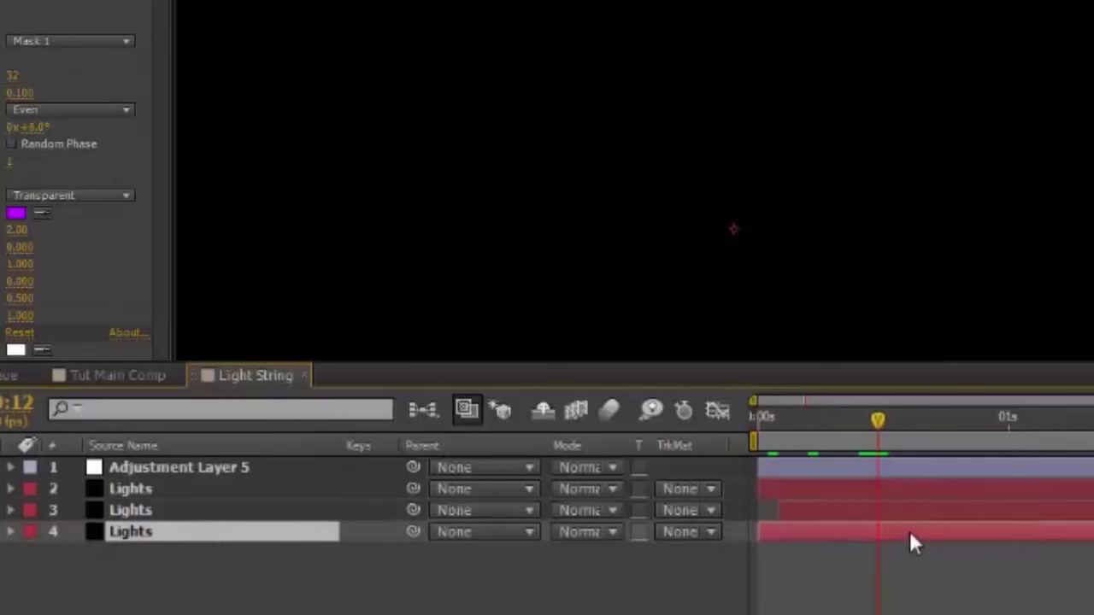
{"action": "left_click_drag", "start_coordinate": [909, 535], "coordinate": [949, 525]}
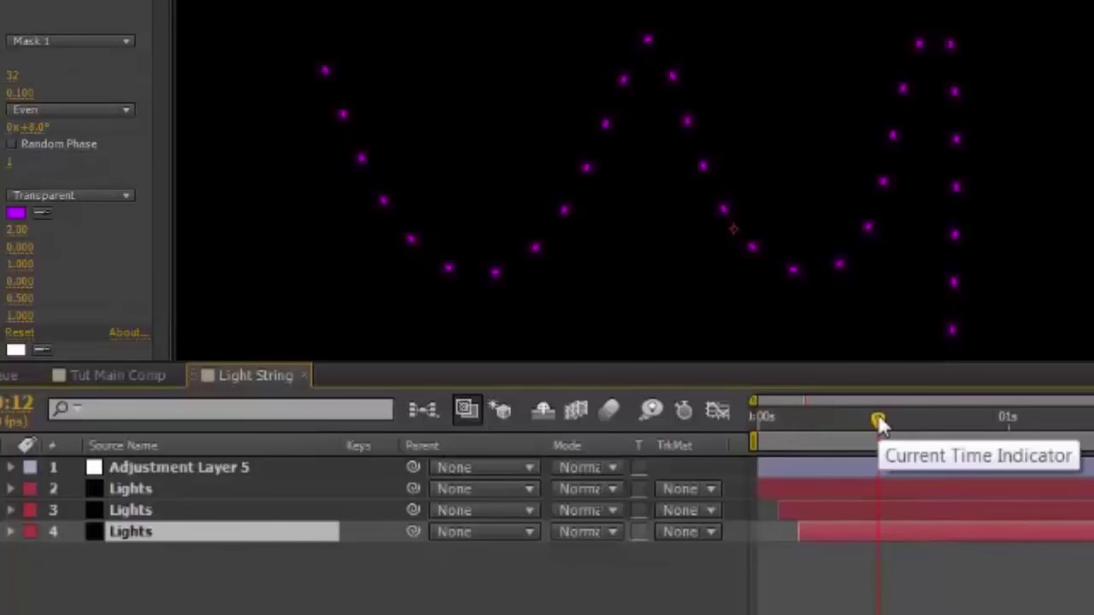
{"action": "mouse_move", "coordinate": [877, 414]}
{"action": "left_mouse_down"}
{"action": "mouse_move", "coordinate": [772, 422]}
{"action": "mouse_move", "coordinate": [1087, 435]}
{"action": "left_mouse_up"}
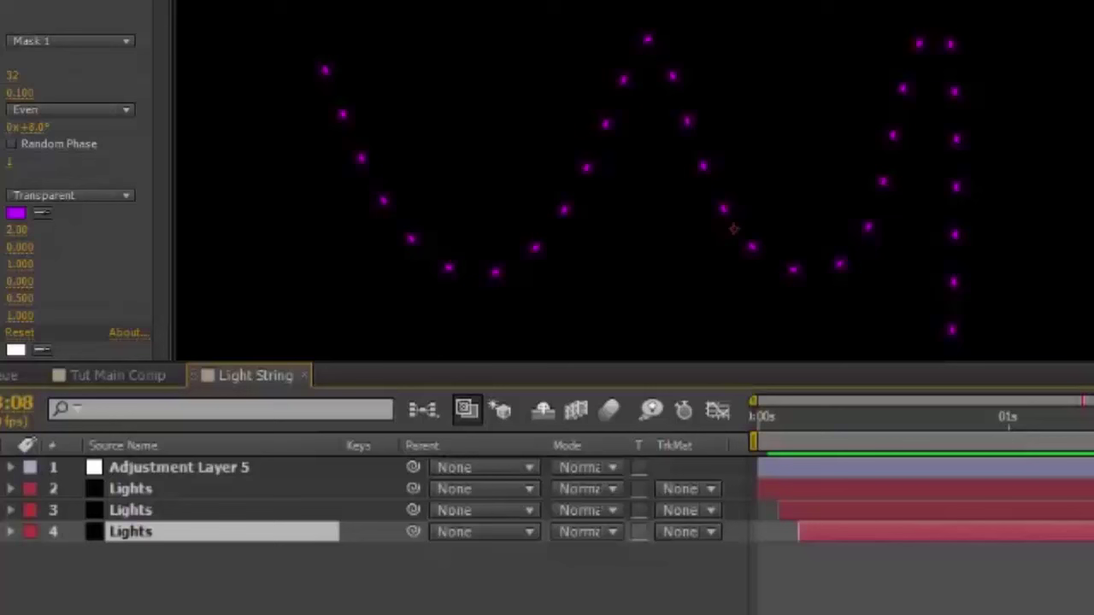
- Expand the purple Lights layer and copy its Masks group with Ctrl+C
{"action": "left_click", "coordinate": [10, 532]}
{"action": "left_click", "coordinate": [66, 553]}
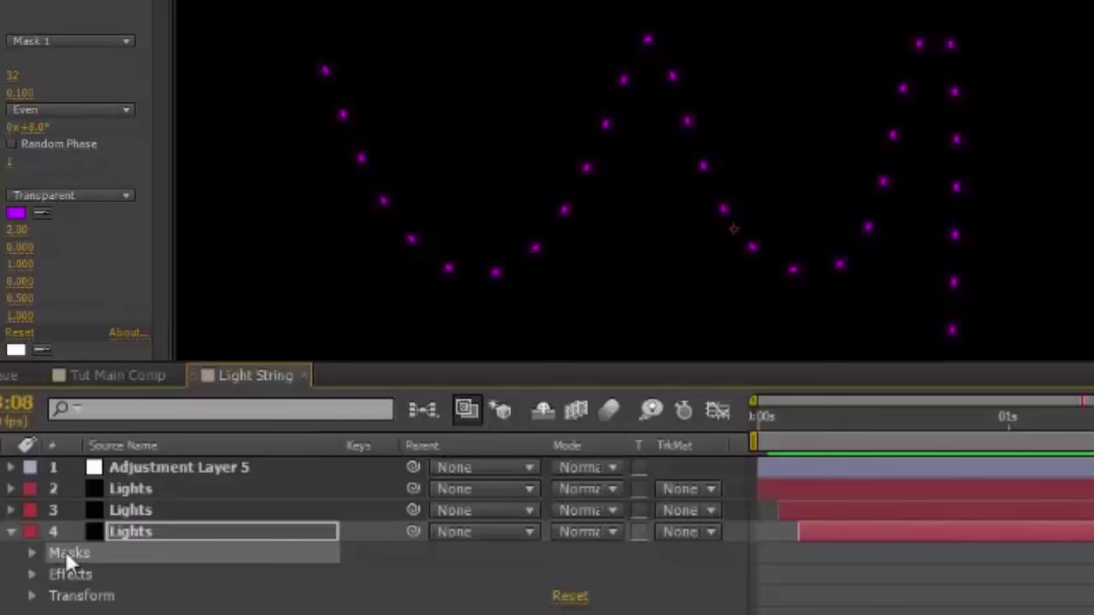
{"action": "key", "text": "ctrl+c"}
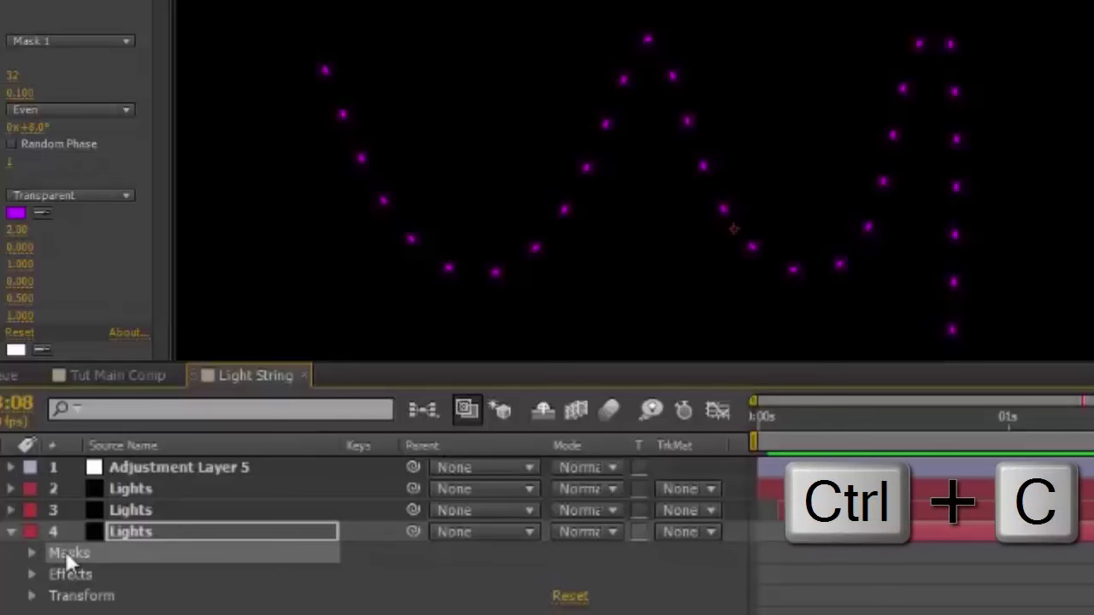
- Add a new black solid in Tut Main Comp, paste the wavy mask onto it, and show mask outlines
{"action": "left_click", "coordinate": [144, 379]}
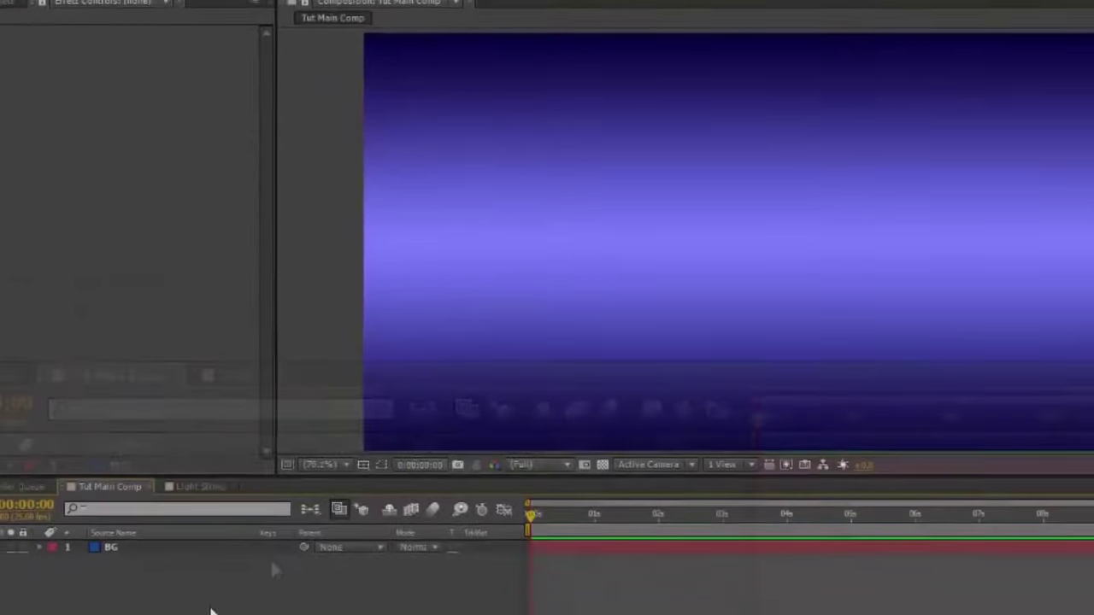
{"action": "right_click", "coordinate": [229, 599]}
{"action": "mouse_move", "coordinate": [271, 411]}
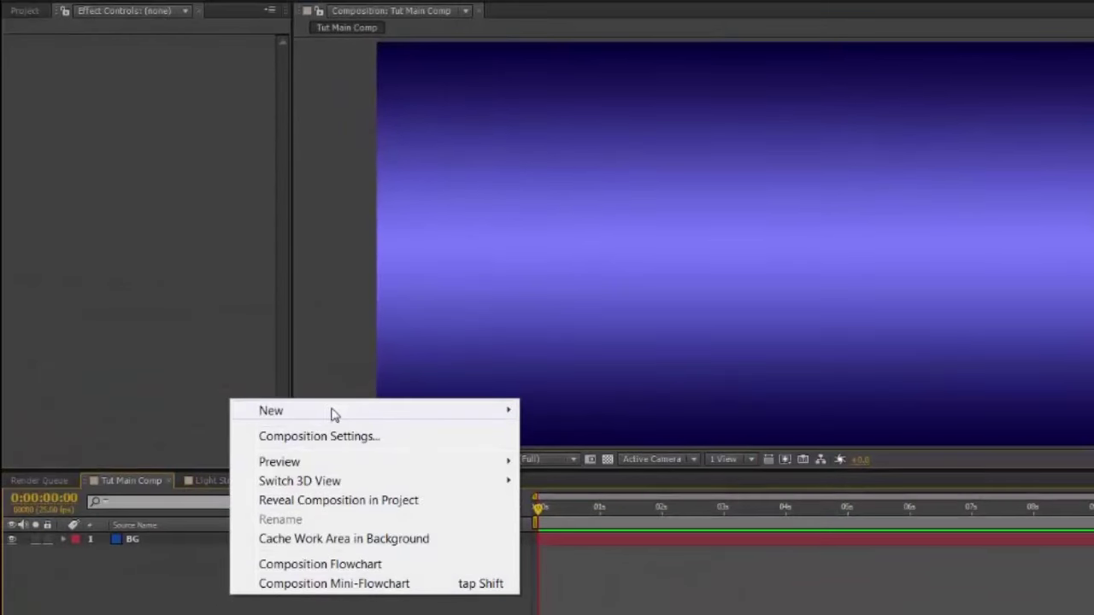
{"action": "left_click", "coordinate": [559, 456]}
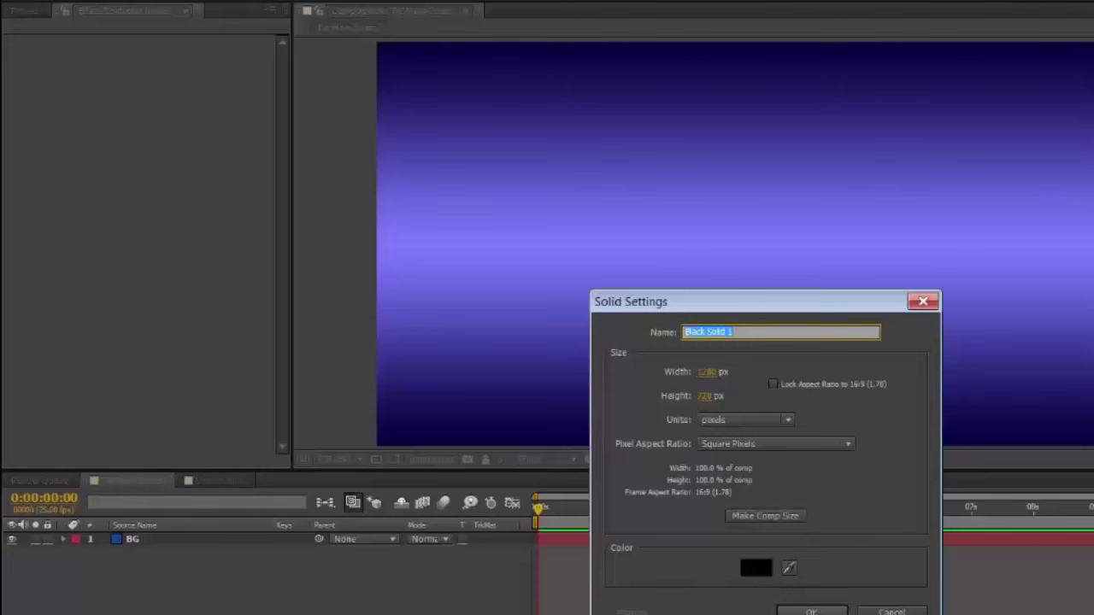
{"action": "key", "text": "Return"}
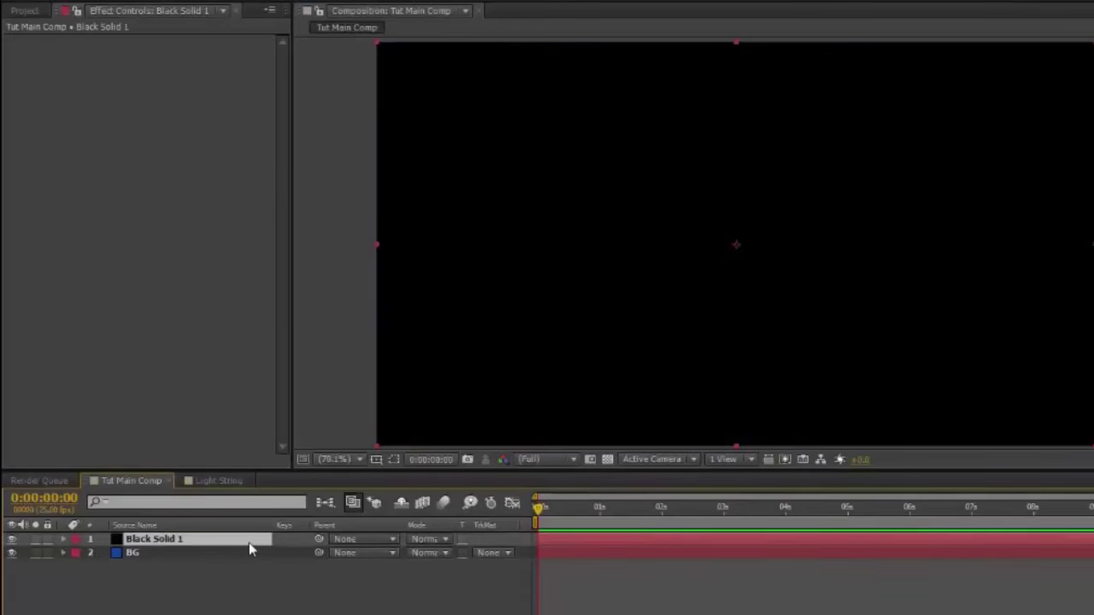
{"action": "key", "text": "ctrl+v"}
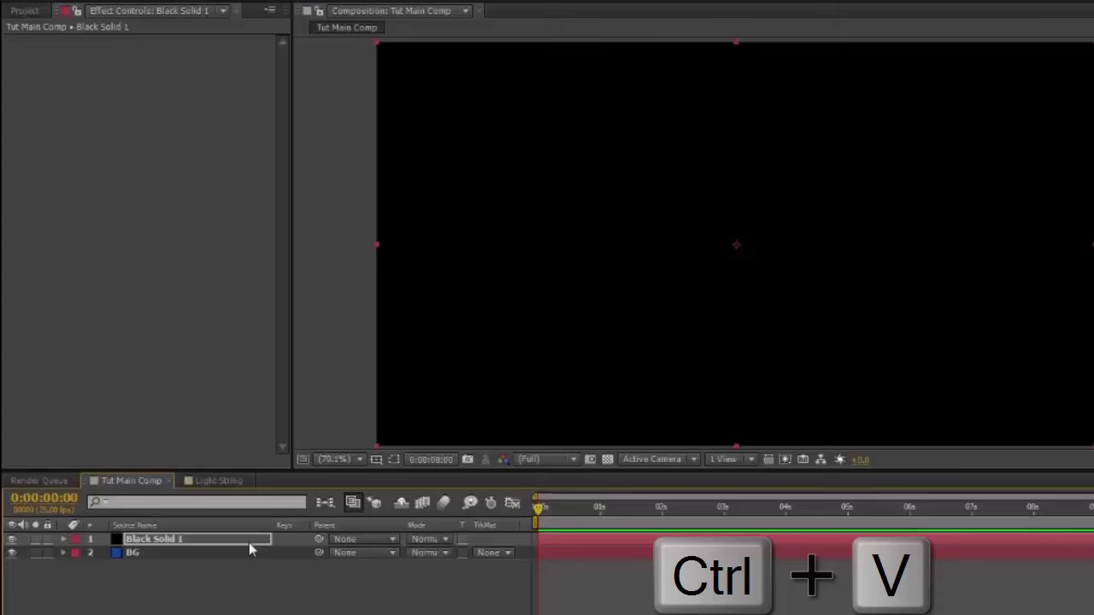
{"action": "left_click", "coordinate": [398, 462]}
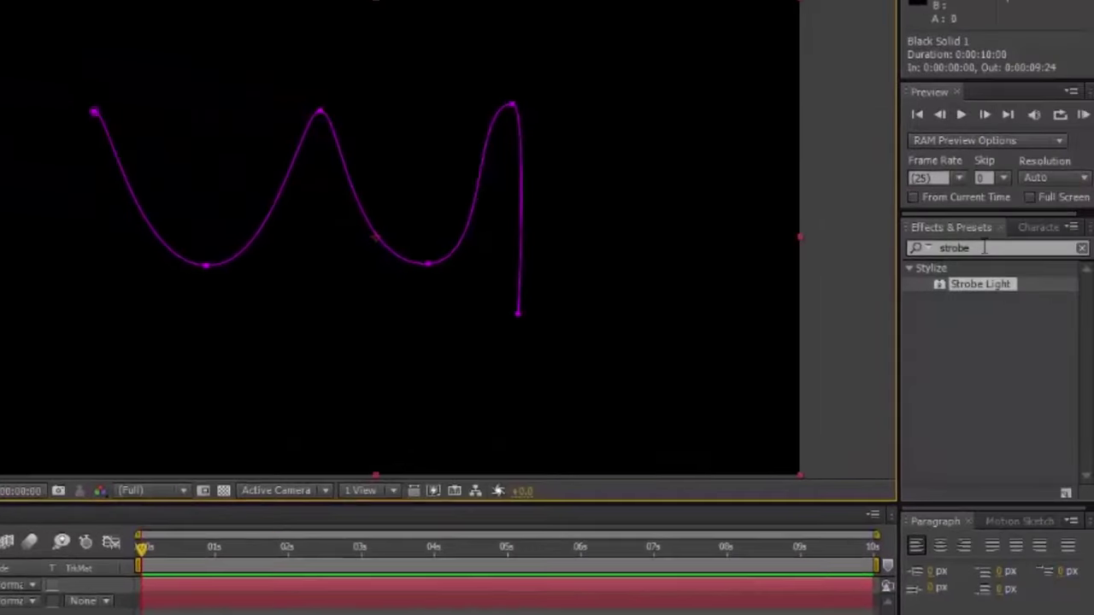
- Apply the Stroke effect to the black solid and hide the mask outlines
{"action": "left_click", "coordinate": [984, 247]}
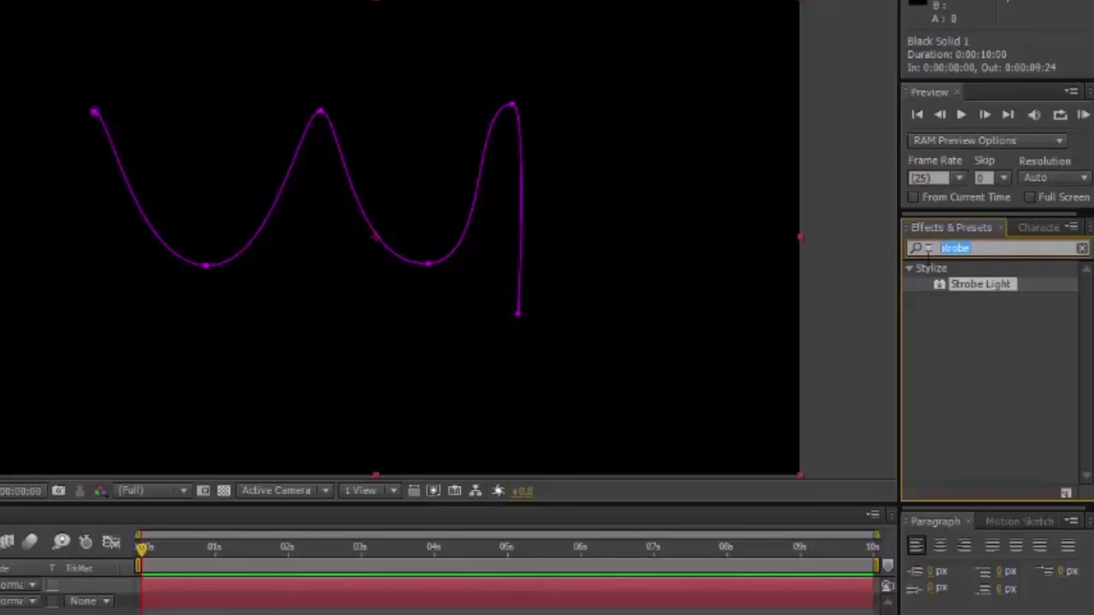
{"action": "type", "text": "stroke"}
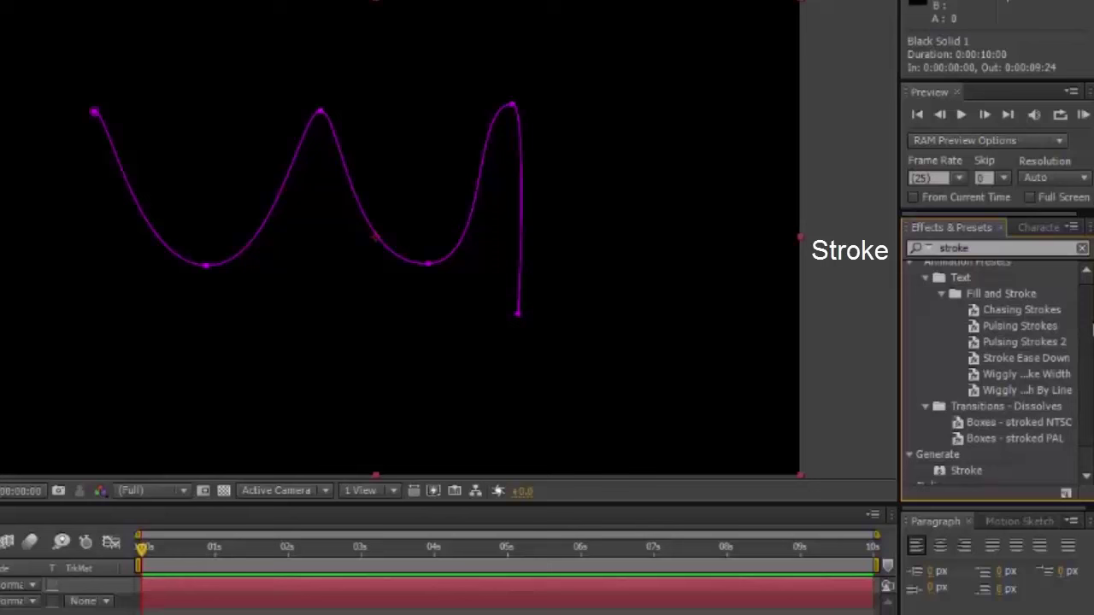
{"action": "scroll", "coordinate": [1075, 376], "scroll_direction": "down", "scroll_amount": 3}
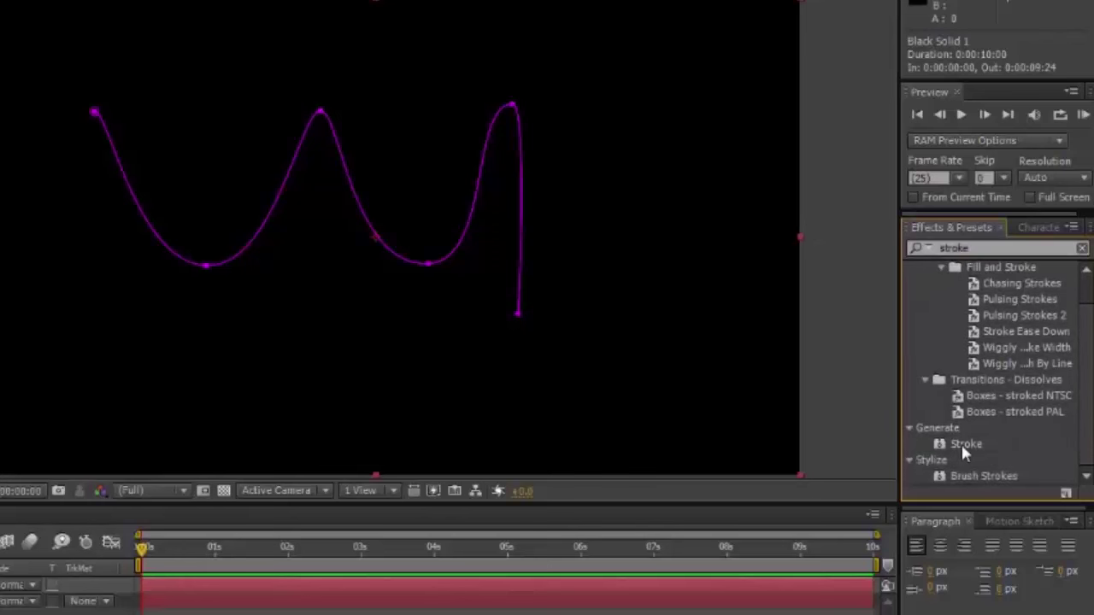
{"action": "left_click_drag", "start_coordinate": [961, 441], "coordinate": [804, 590]}
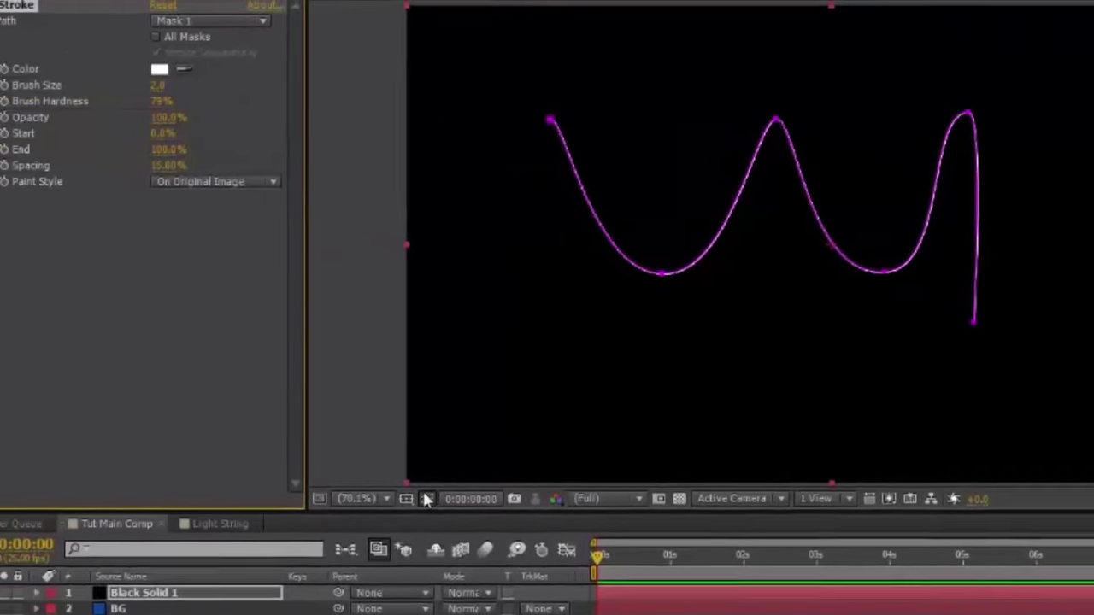
{"action": "left_click", "coordinate": [427, 499]}
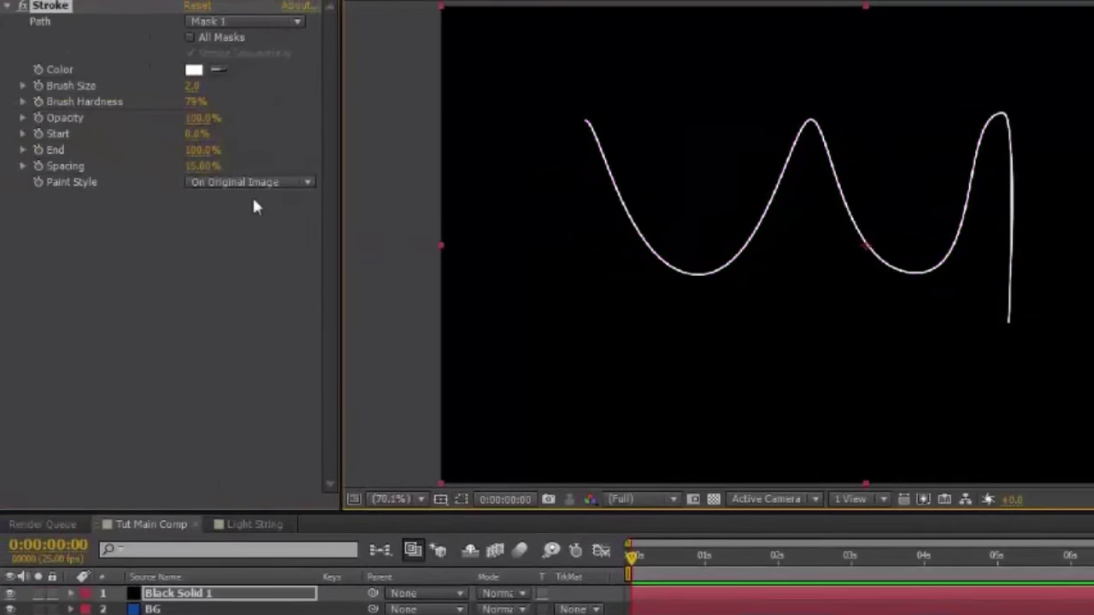
- Set the stroke to dark green #023601, brush size 1.0, painted On Transparent
{"action": "left_click", "coordinate": [194, 70]}
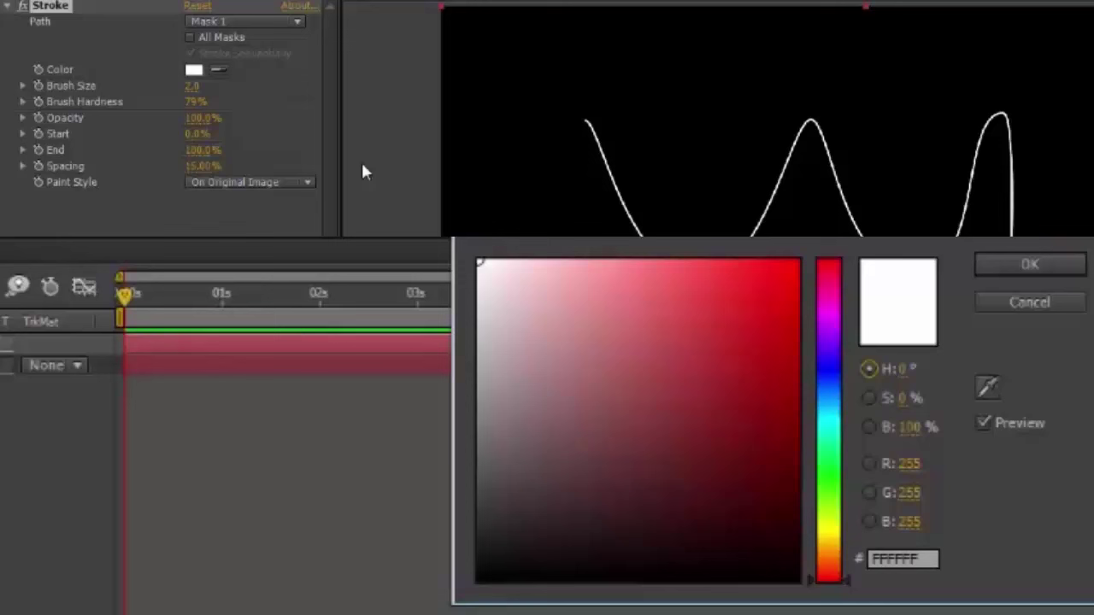
{"action": "left_click_drag", "start_coordinate": [812, 586], "coordinate": [816, 475]}
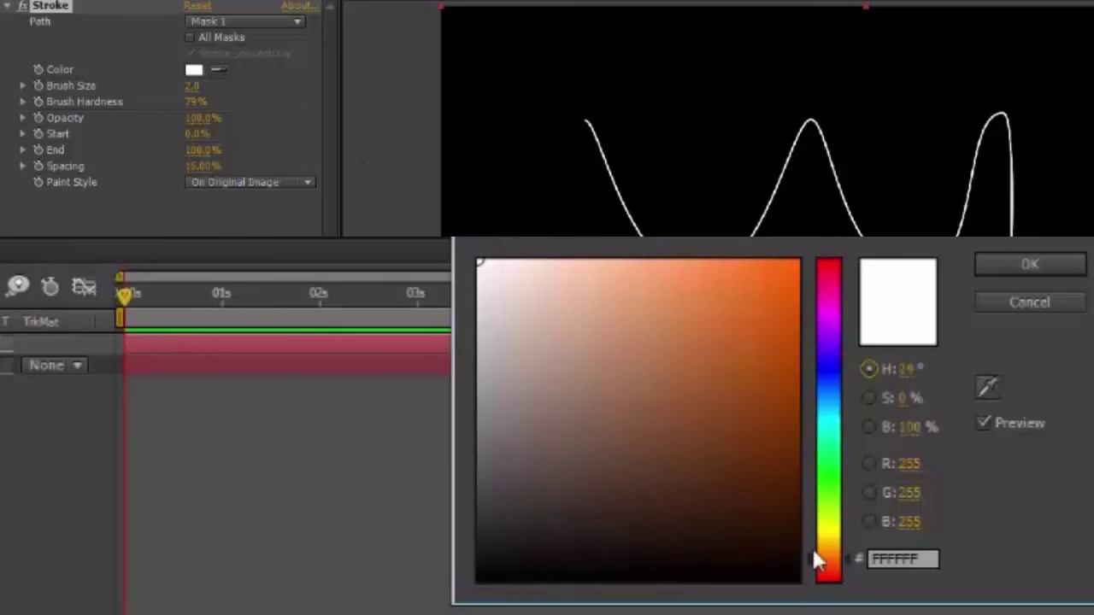
{"action": "left_click", "coordinate": [792, 513]}
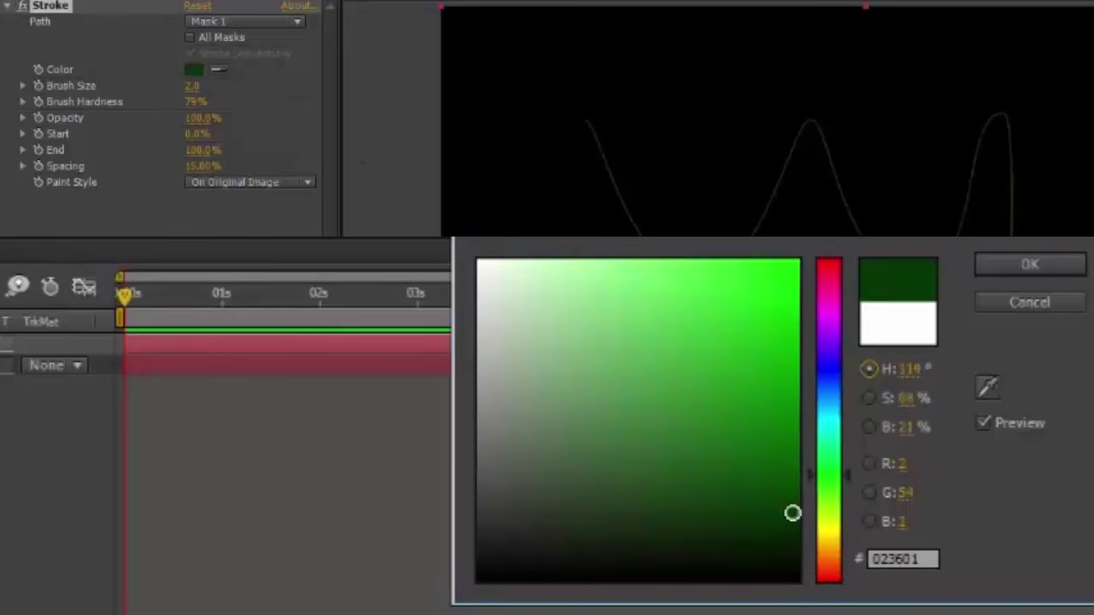
{"action": "left_click", "coordinate": [1043, 270]}
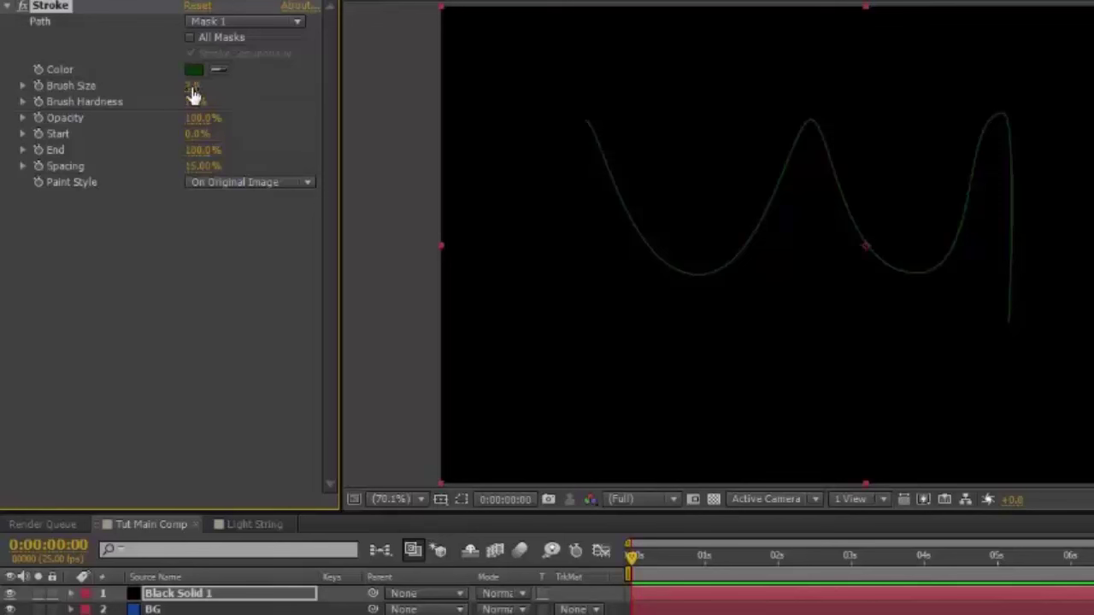
{"action": "left_click", "coordinate": [193, 87]}
{"action": "left_click", "coordinate": [308, 184]}
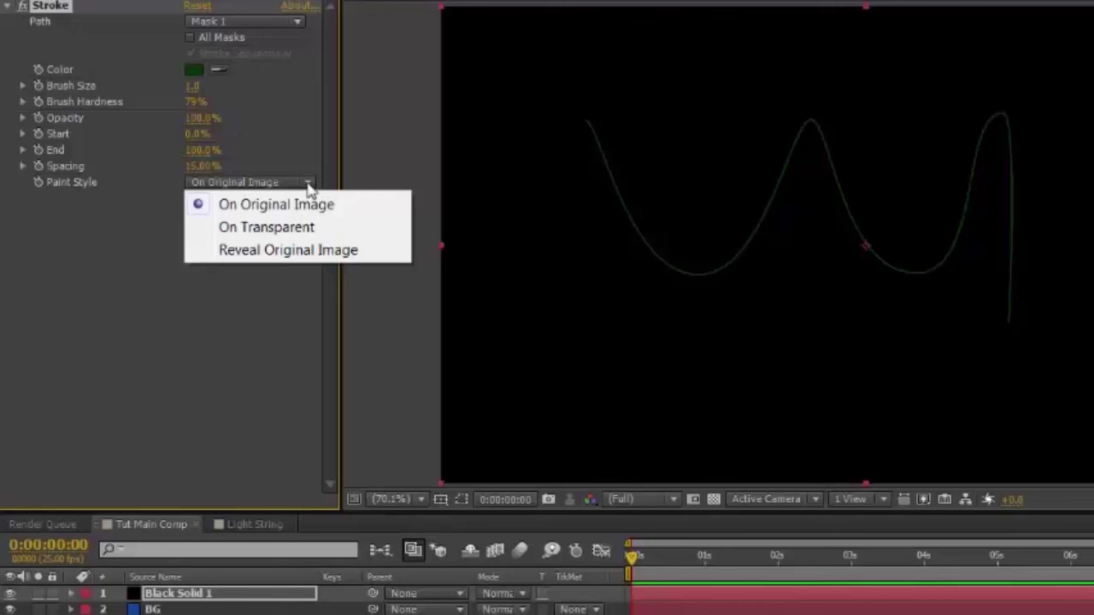
{"action": "left_click", "coordinate": [301, 227]}
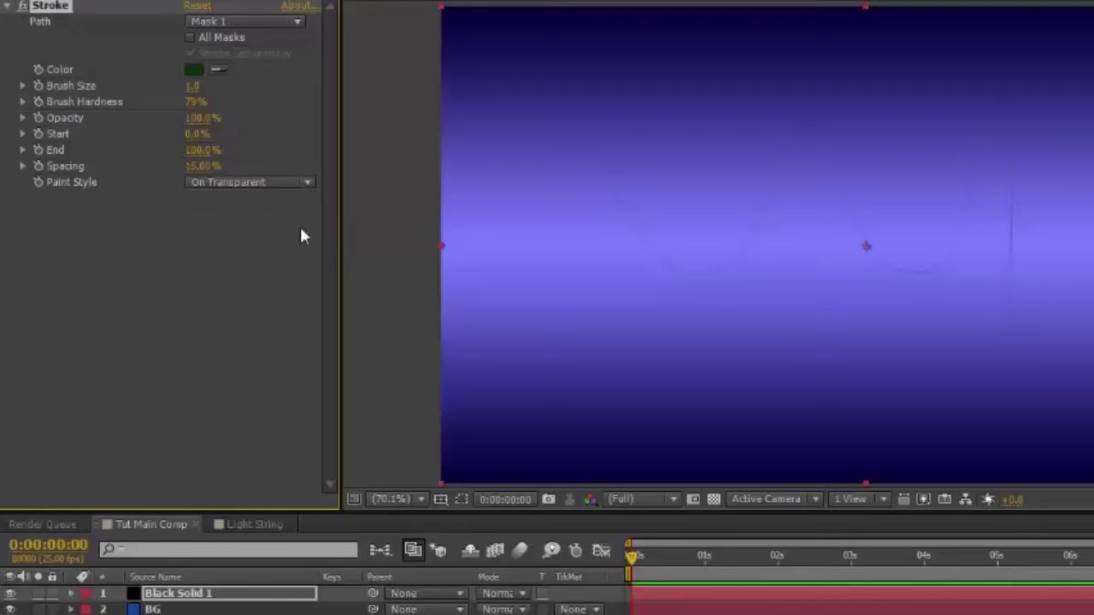
- Add the Light String comp as the top layer of Tut Main Comp and preview playback
{"action": "key", "text": "ctrl+0"}
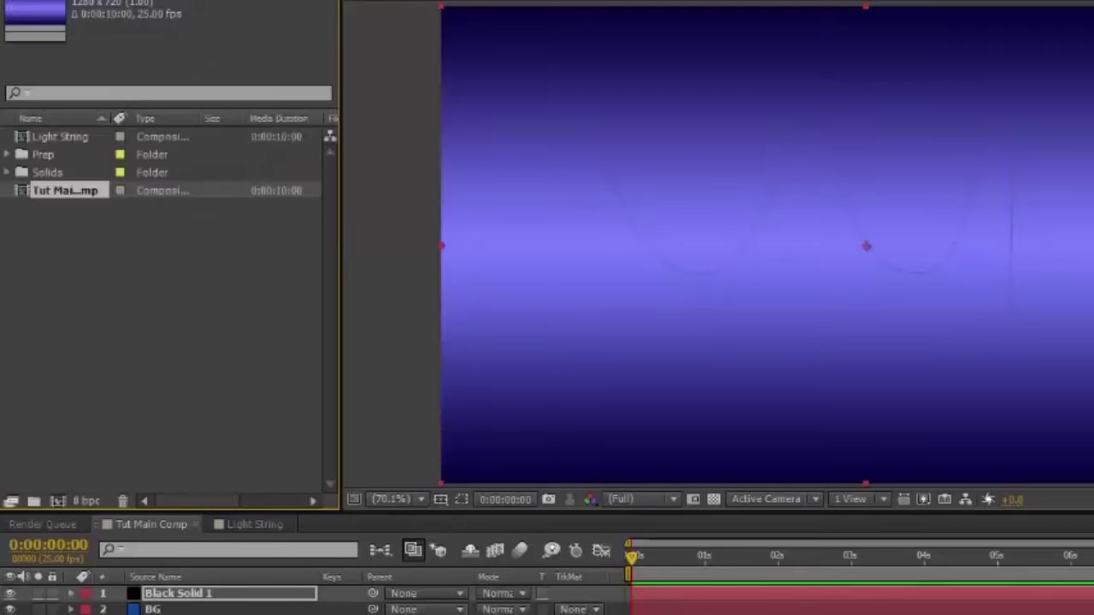
{"action": "left_click_drag", "start_coordinate": [66, 136], "coordinate": [126, 556]}
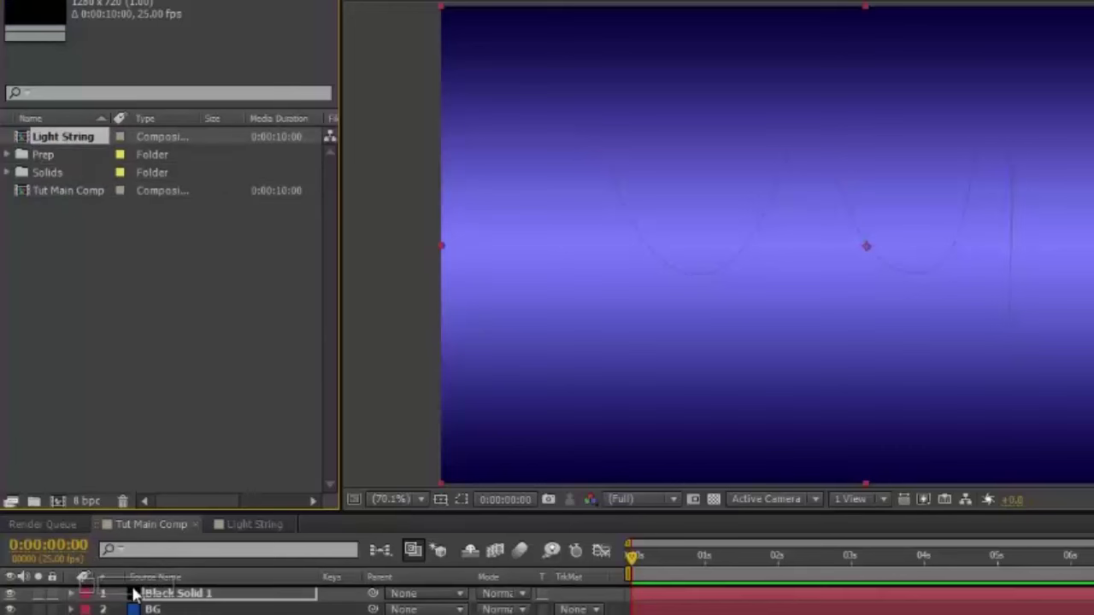
{"action": "left_click_drag", "start_coordinate": [125, 555], "coordinate": [134, 592]}
{"action": "key", "text": "space"}
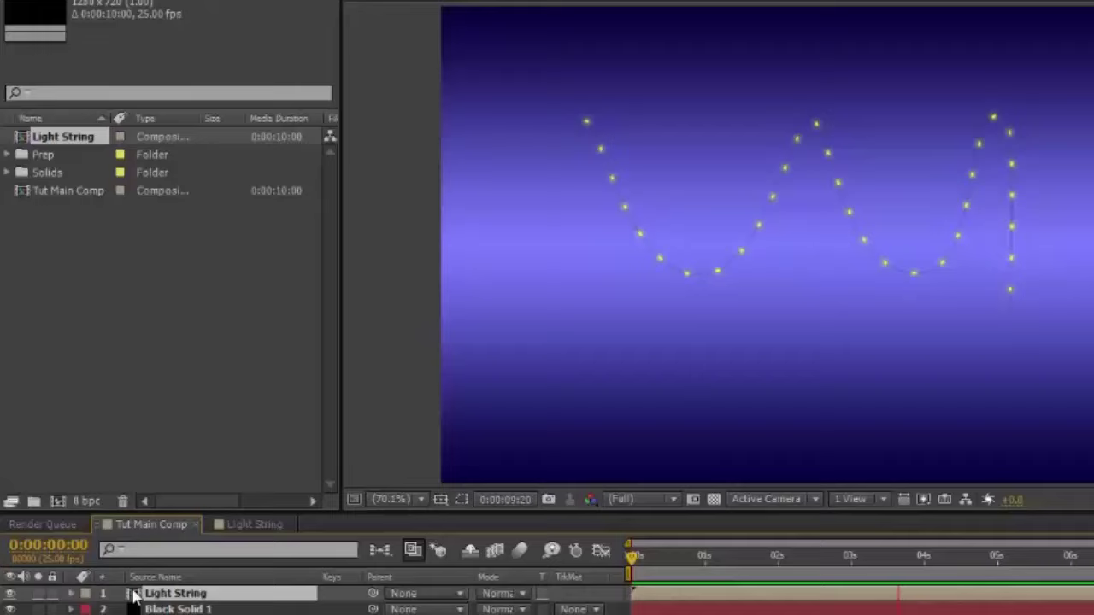